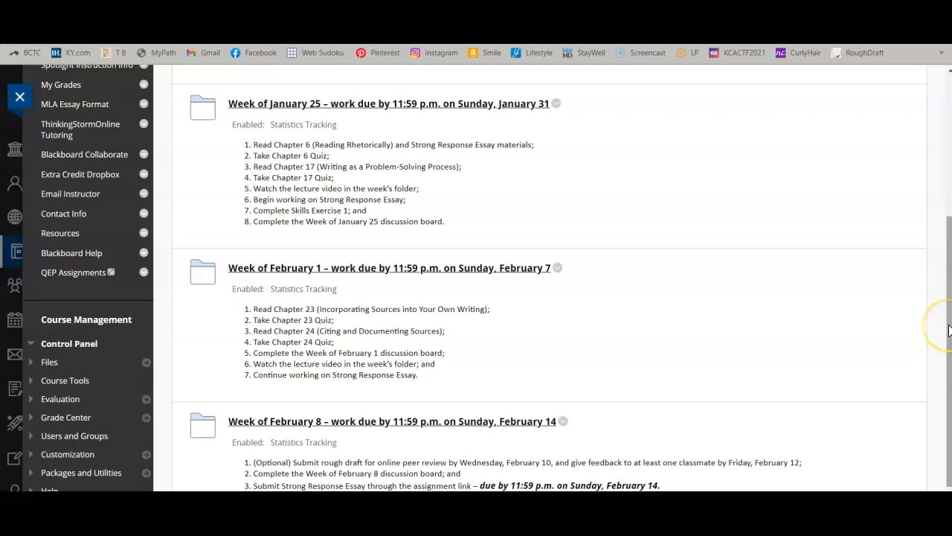
# Open the Strong Response Essay assignment from the Week of February 8 folder with Edit Mode turned off
pyautogui.scroll(-1, 944, 349)
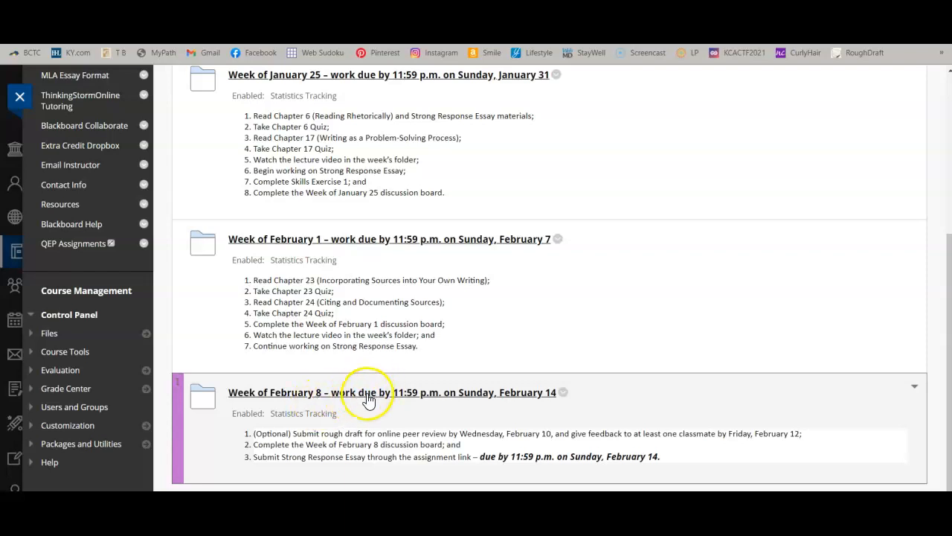
pyautogui.click(374, 394)
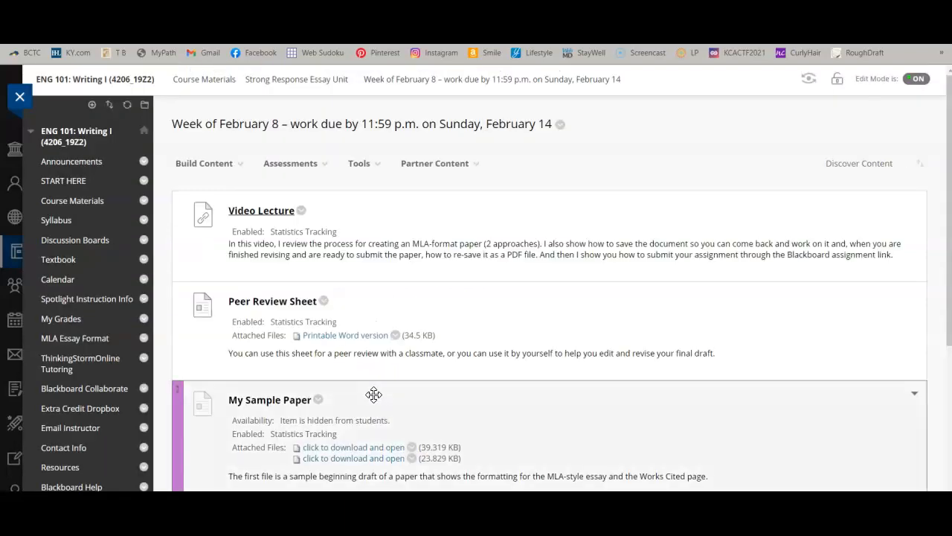
pyautogui.click(915, 76)
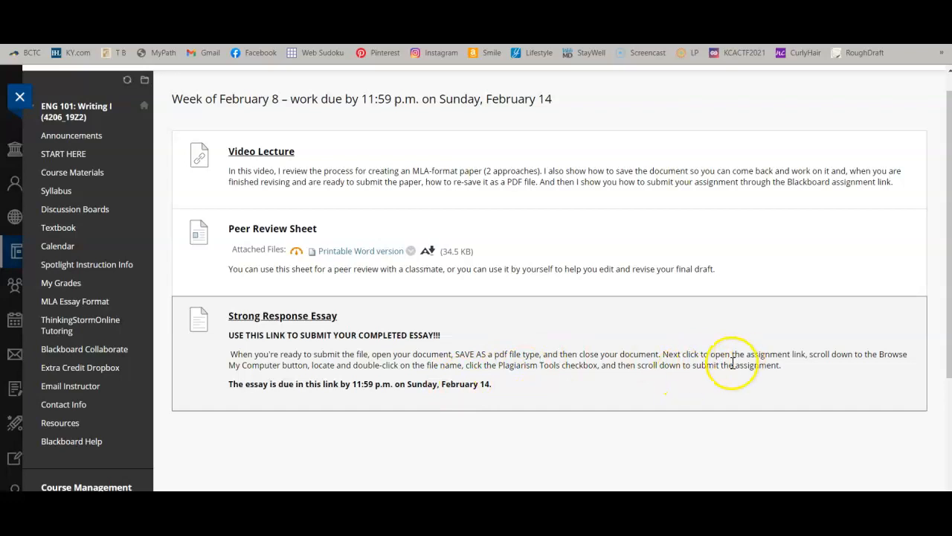
pyautogui.click(284, 317)
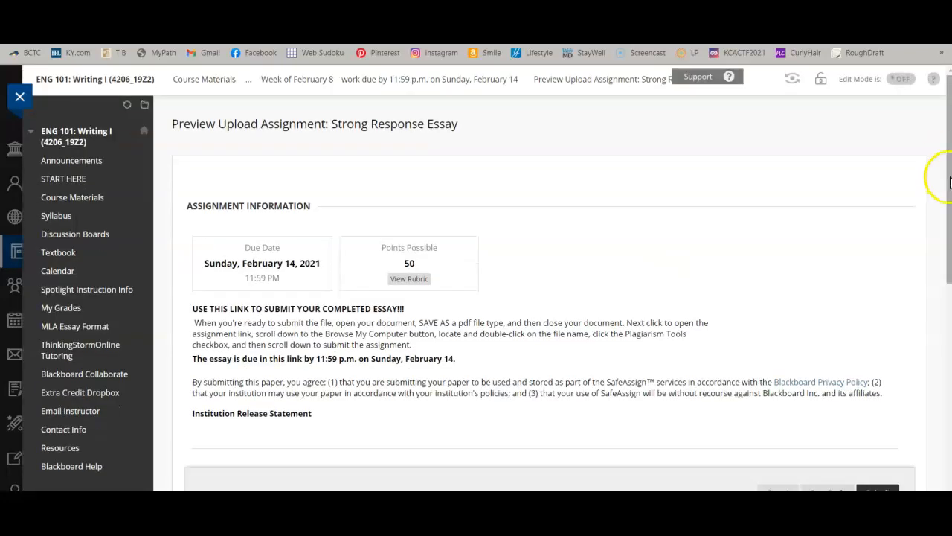
# Review the Strong Response Essay page's assignment information, file attachment options, Plagiarism Tools checkbox, comments area and submit controls
pyautogui.scroll(-2, 950, 179)
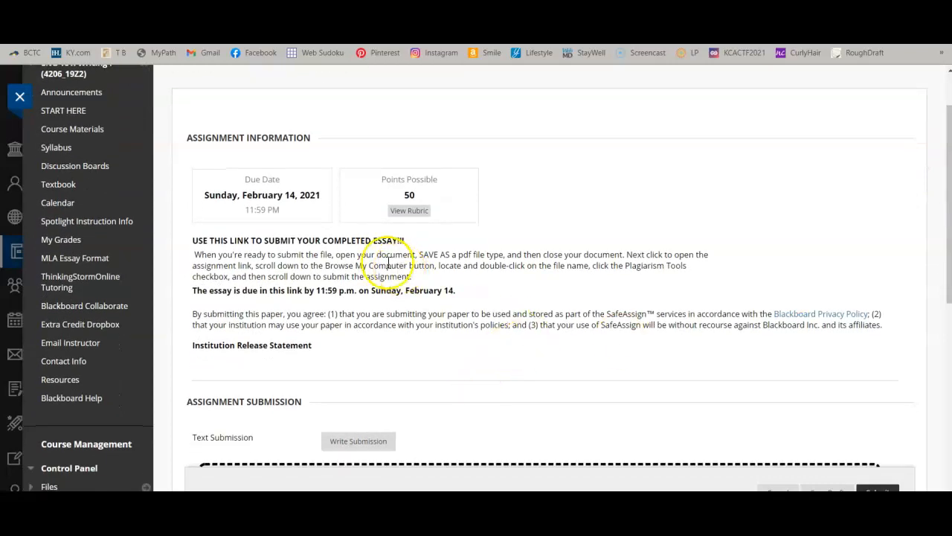
pyautogui.click(401, 216)
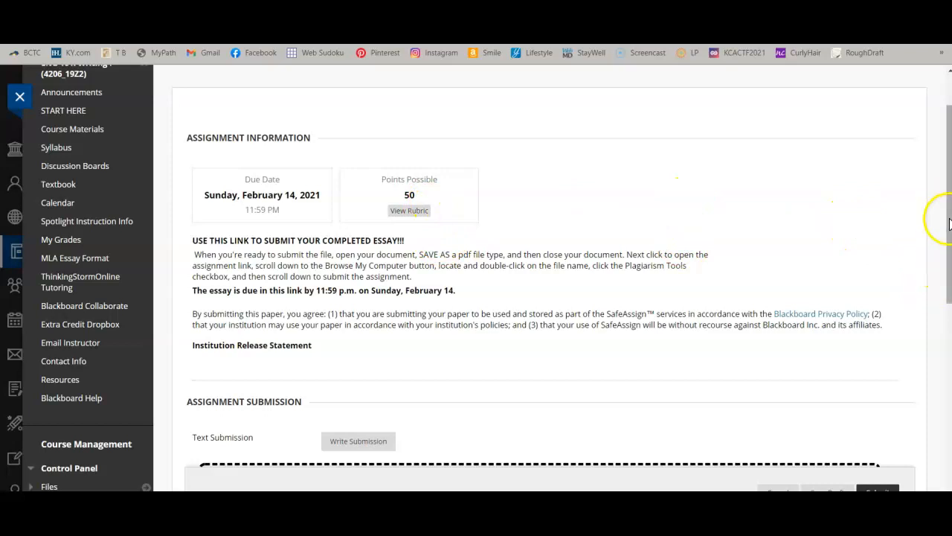
pyautogui.moveTo(950, 221); pyautogui.dragTo(938, 334)
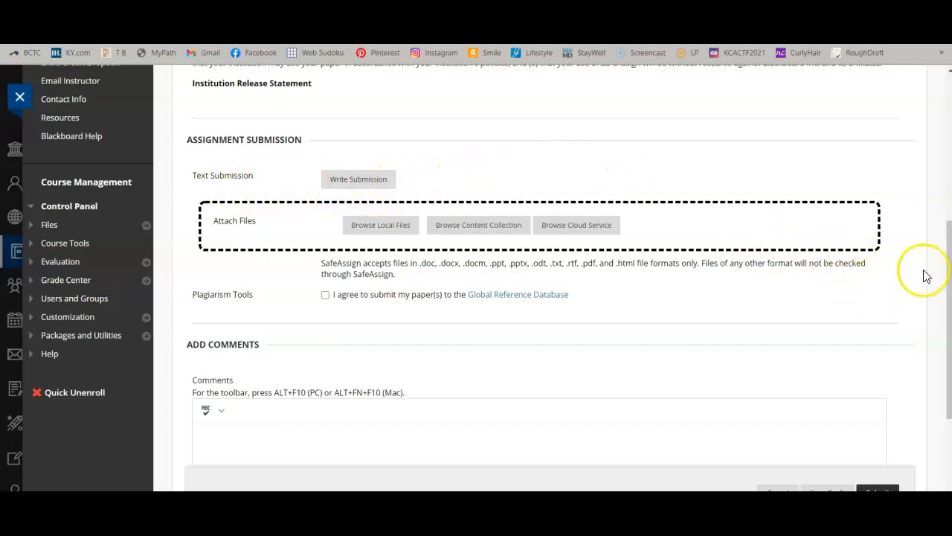
pyautogui.scroll(1, 939, 282)
pyautogui.scroll(1, 860, 230)
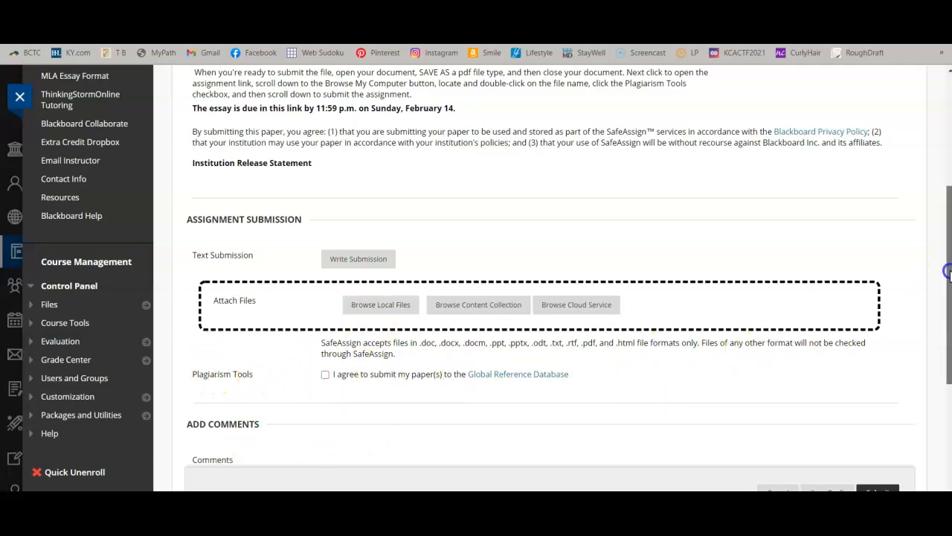
pyautogui.scroll(-1, 944, 290)
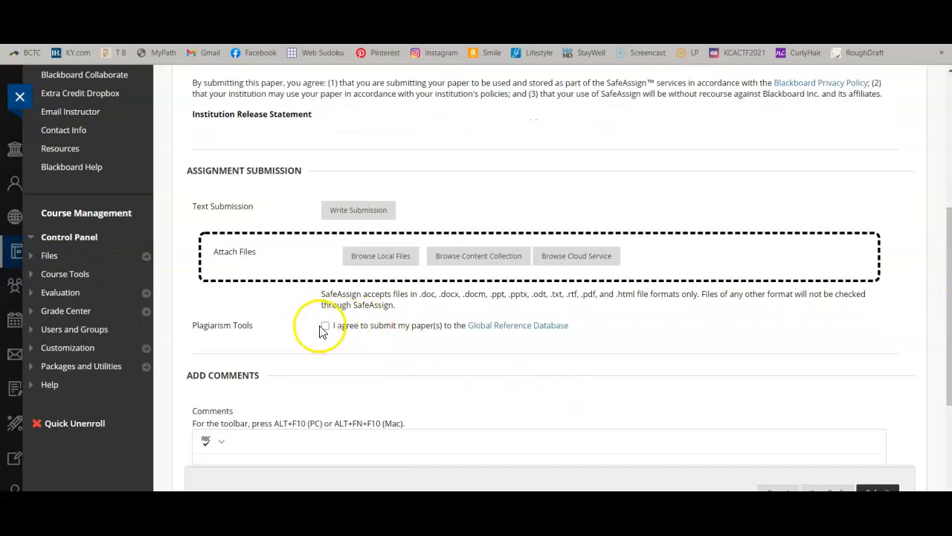
pyautogui.moveTo(946, 310); pyautogui.dragTo(927, 406)
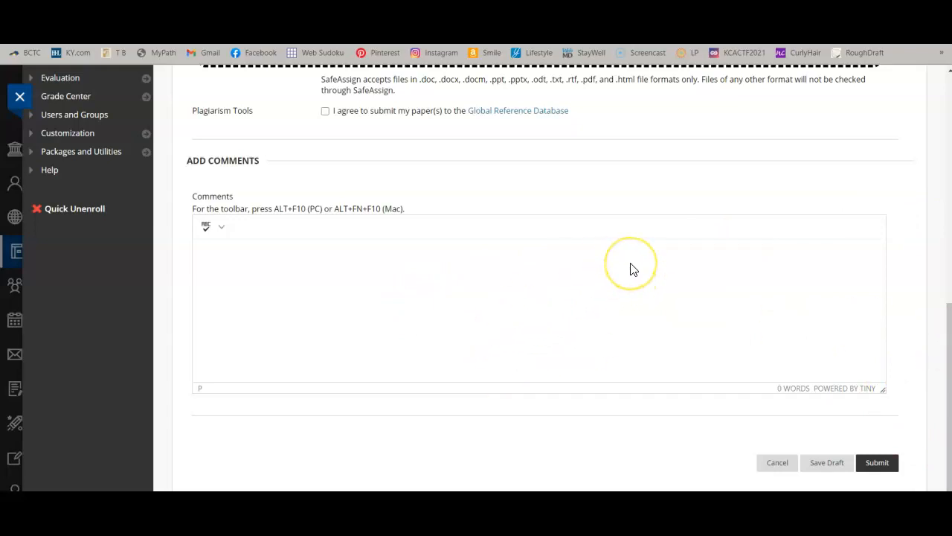
pyautogui.click(674, 261)
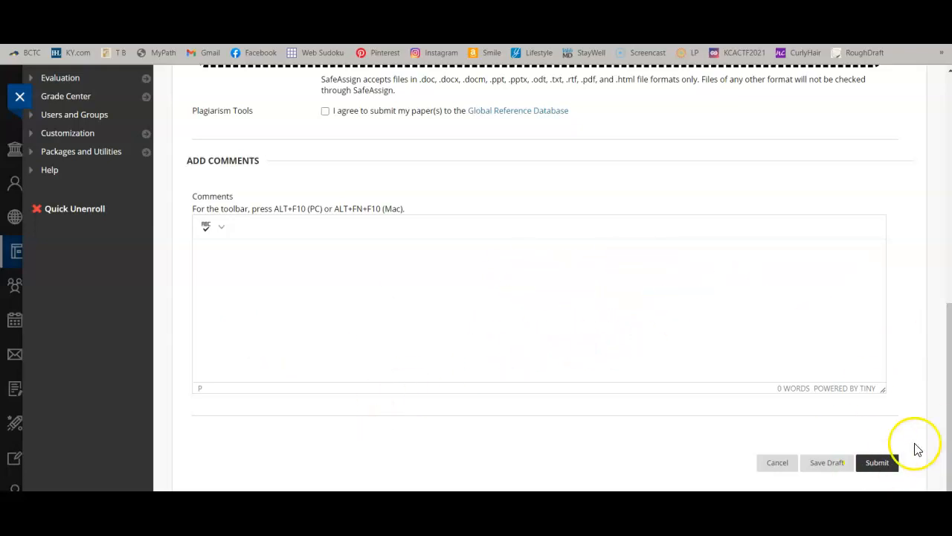
pyautogui.scroll(3, 948, 429)
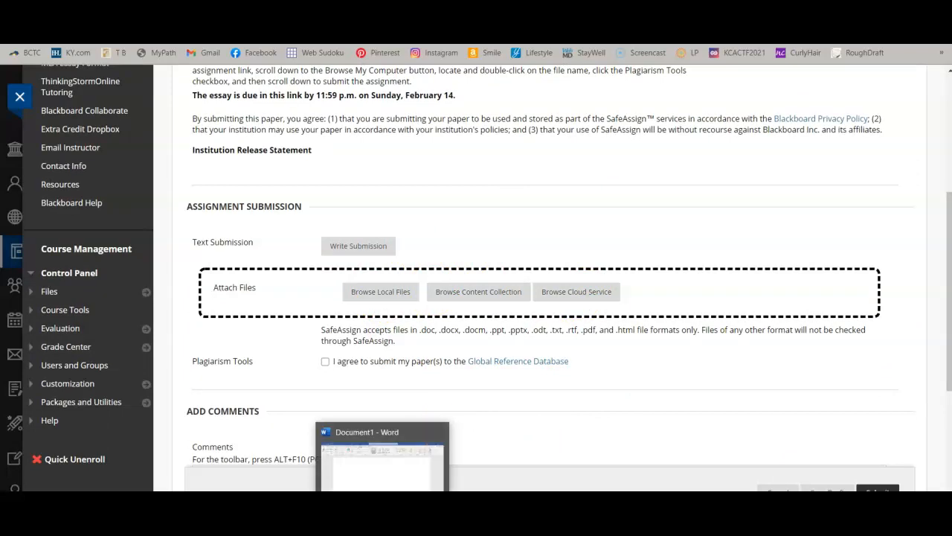
# Switch to the blank Word document and set its paragraph spacing to 0 pt after with double line spacing
pyautogui.click(383, 532)
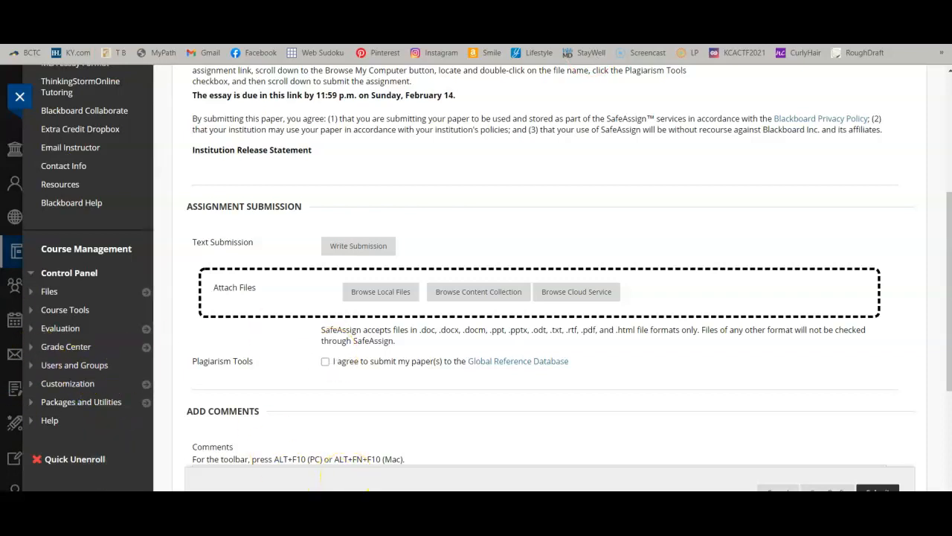
pyautogui.moveTo(381, 489)
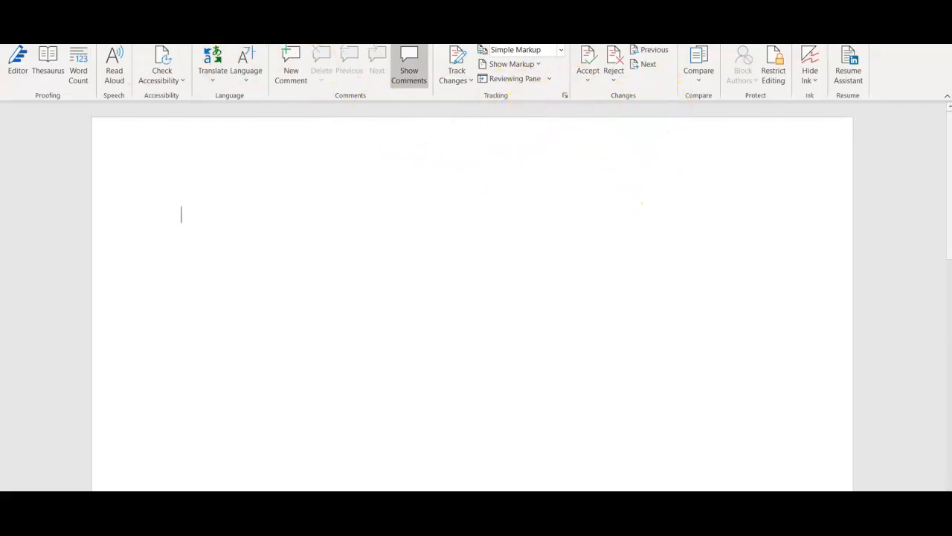
pyautogui.hotkey('alt', 'h')
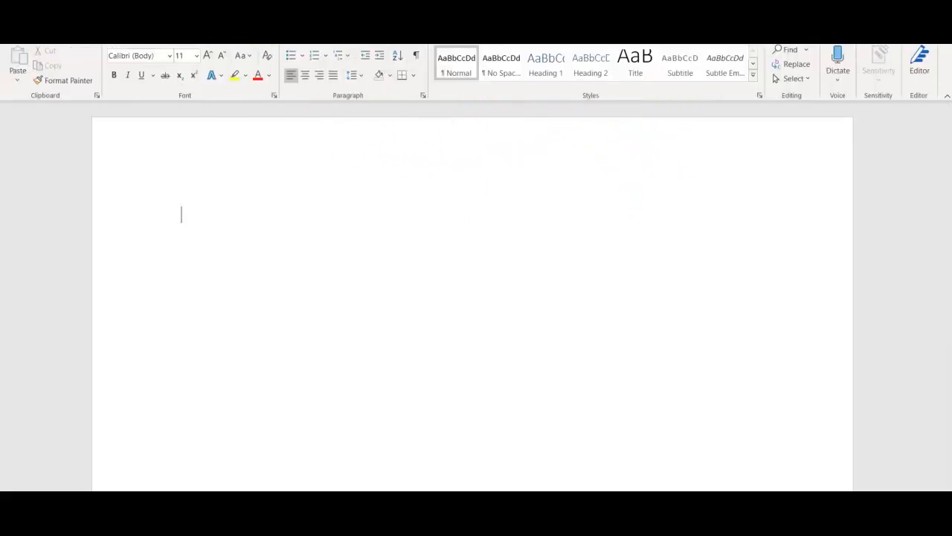
pyautogui.click(423, 96)
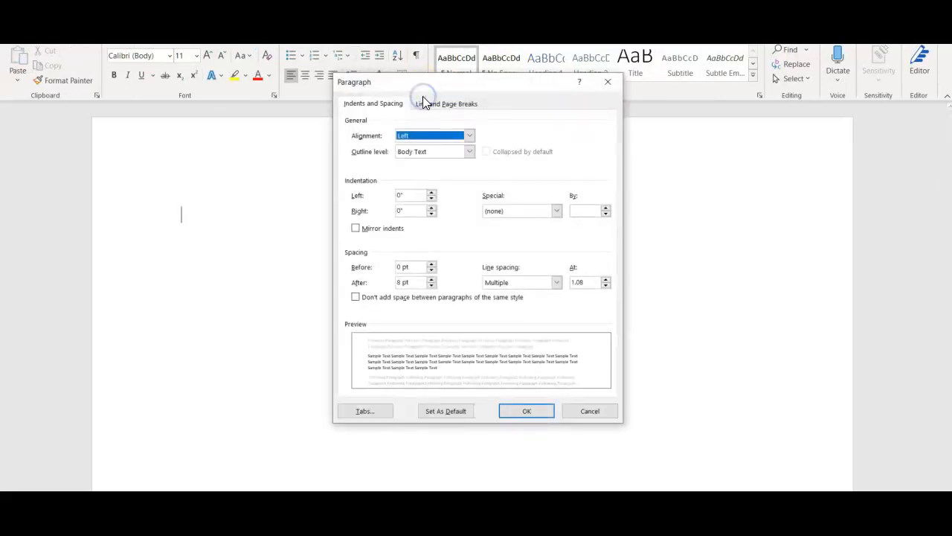
pyautogui.click(431, 285)
pyautogui.click(432, 286)
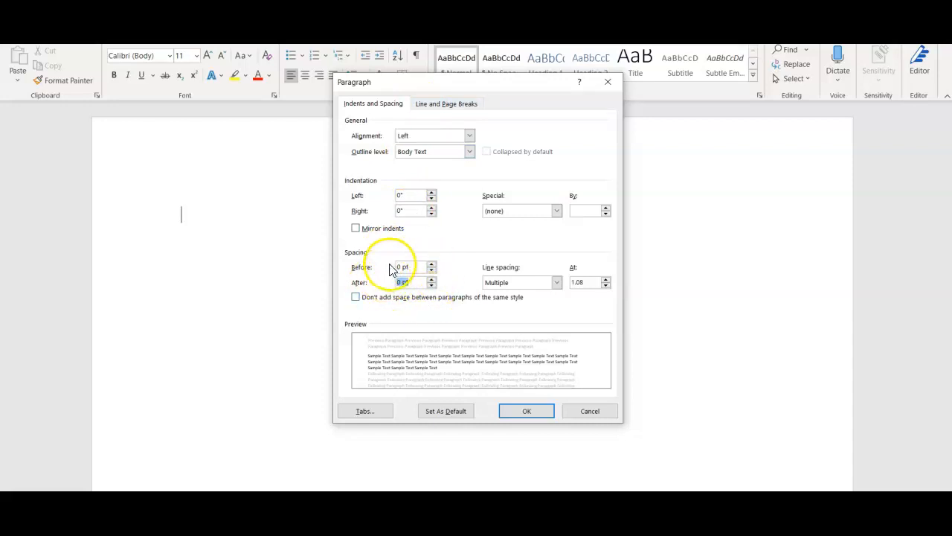
pyautogui.click(556, 282)
pyautogui.click(495, 311)
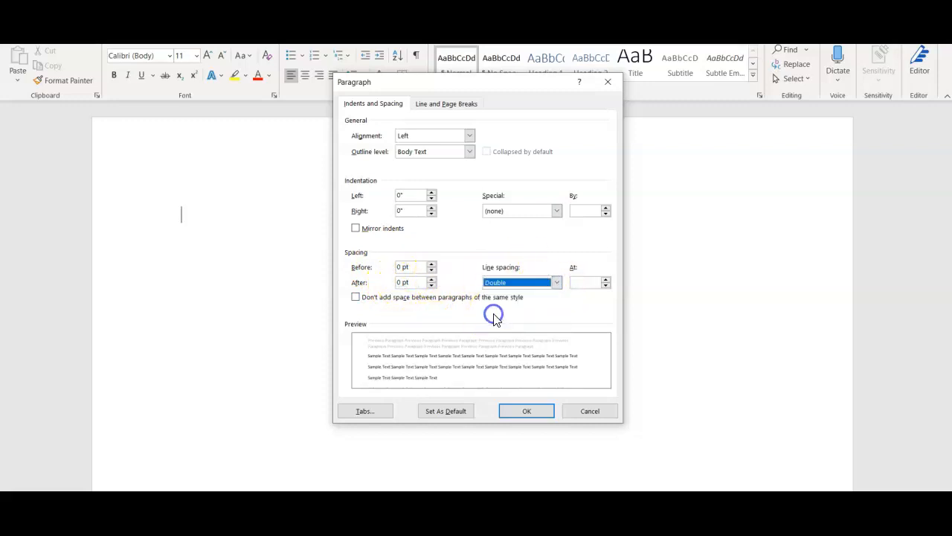
pyautogui.click(522, 411)
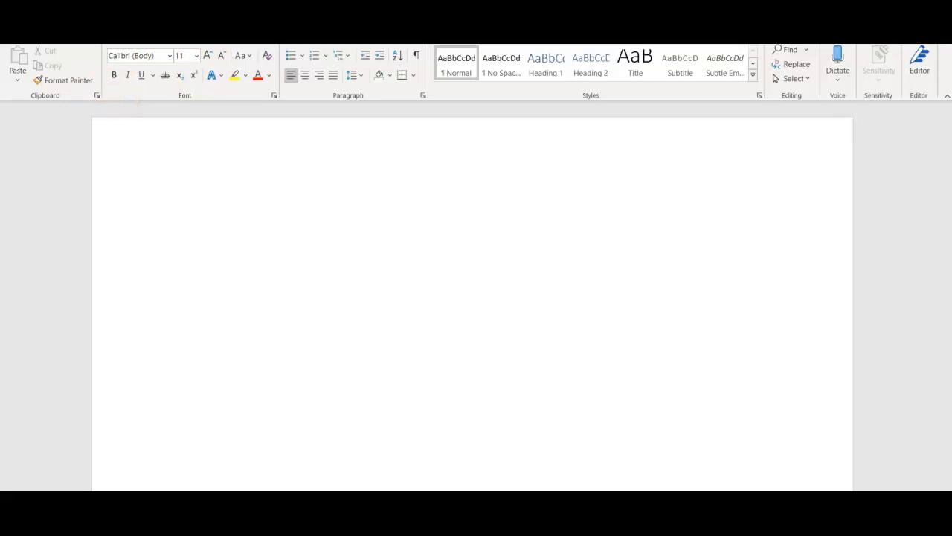
# Insert the built-in Slice 1 header with its page number into the document
pyautogui.hotkey('alt', 'w')
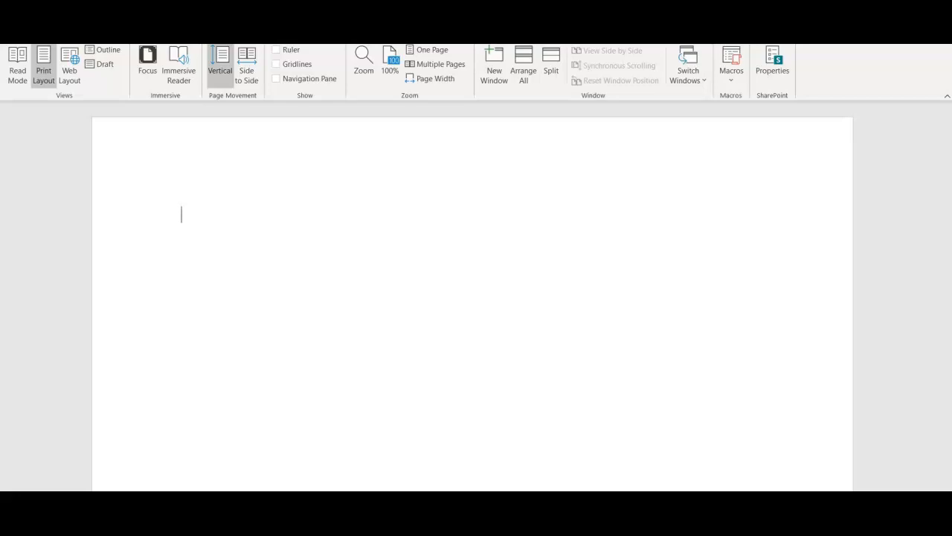
pyautogui.hotkey('alt', 'n')
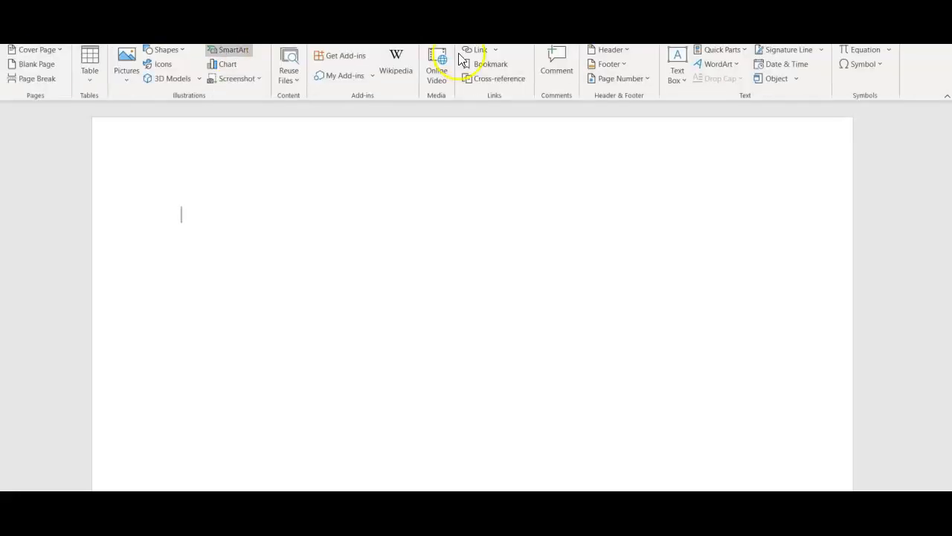
pyautogui.click(622, 49)
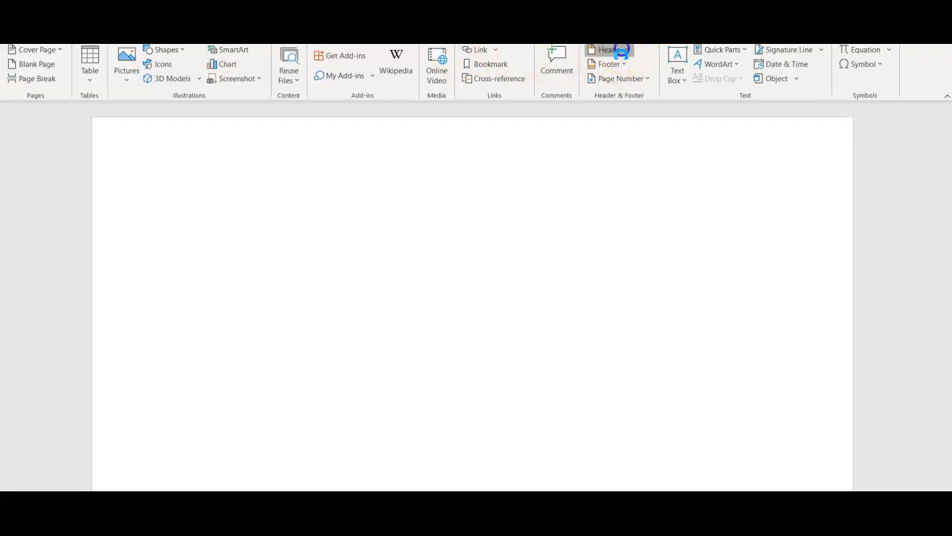
pyautogui.moveTo(842, 113); pyautogui.dragTo(829, 303)
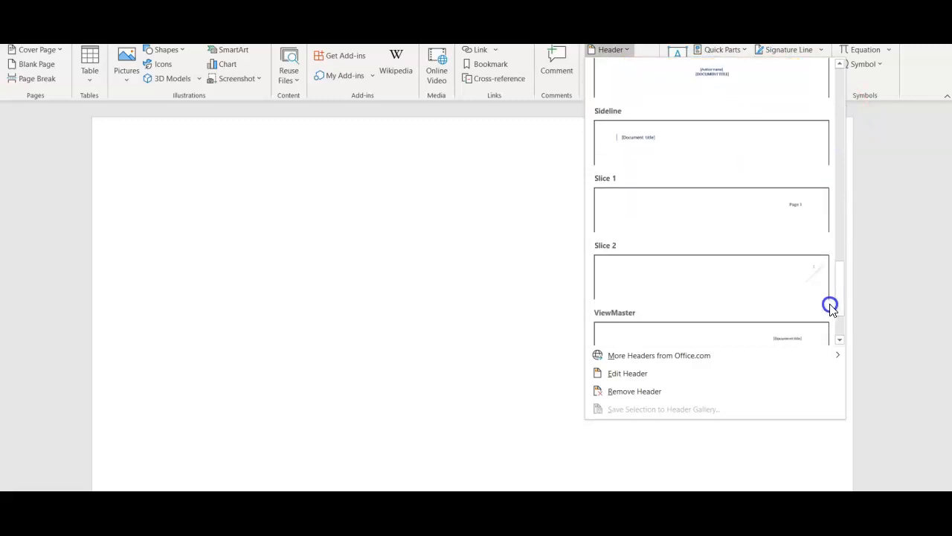
pyautogui.click(744, 212)
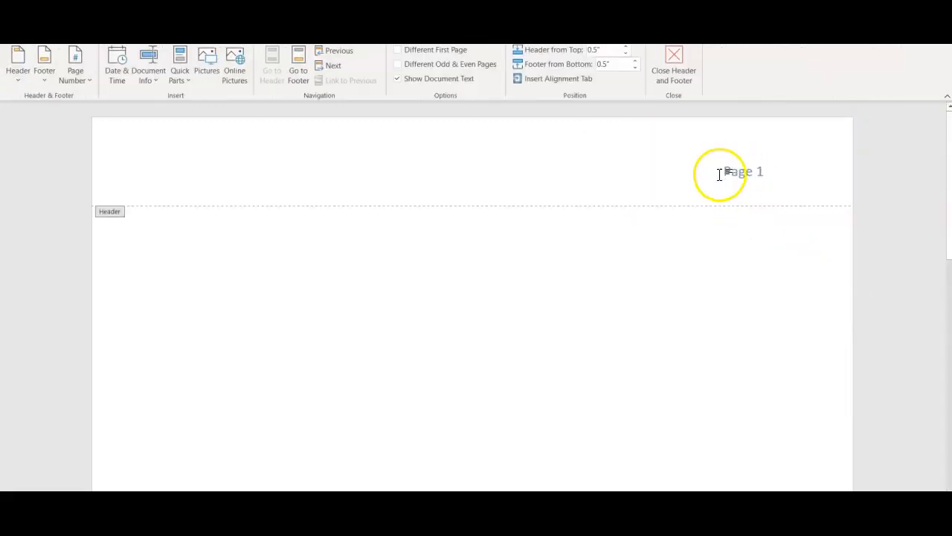
# Replace the word "Page" in the header with the student's last name and return to the document body
pyautogui.moveTo(723, 171); pyautogui.dragTo(751, 177)
pyautogui.write('Swang')
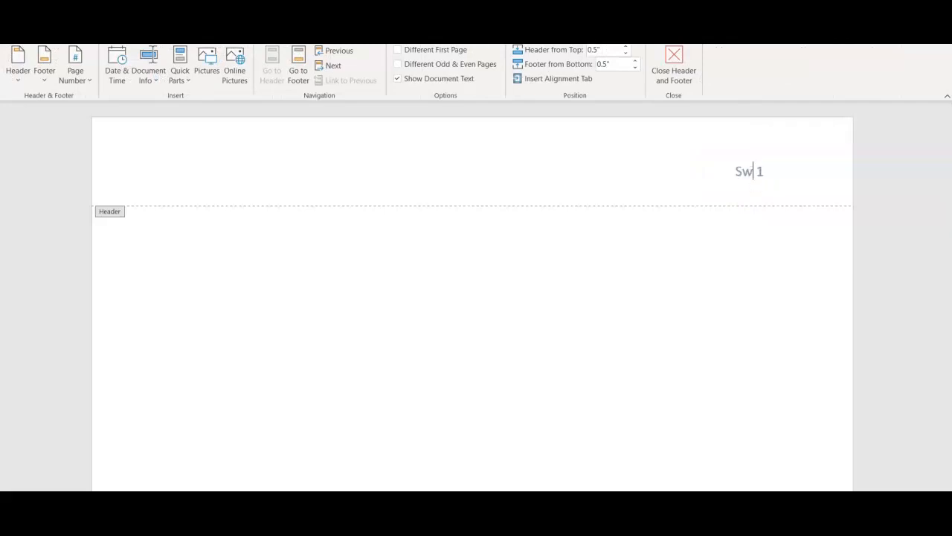
pyautogui.write('o')
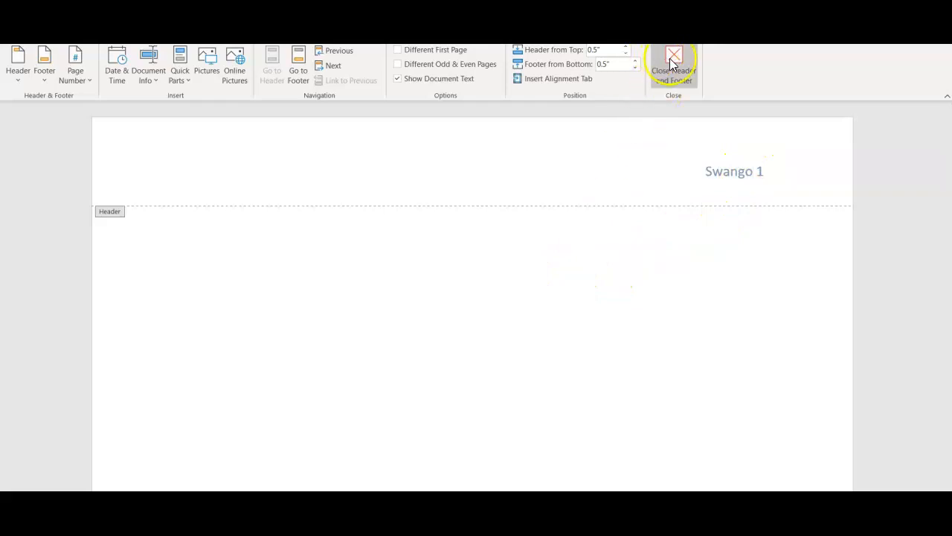
pyautogui.doubleClick(499, 314)
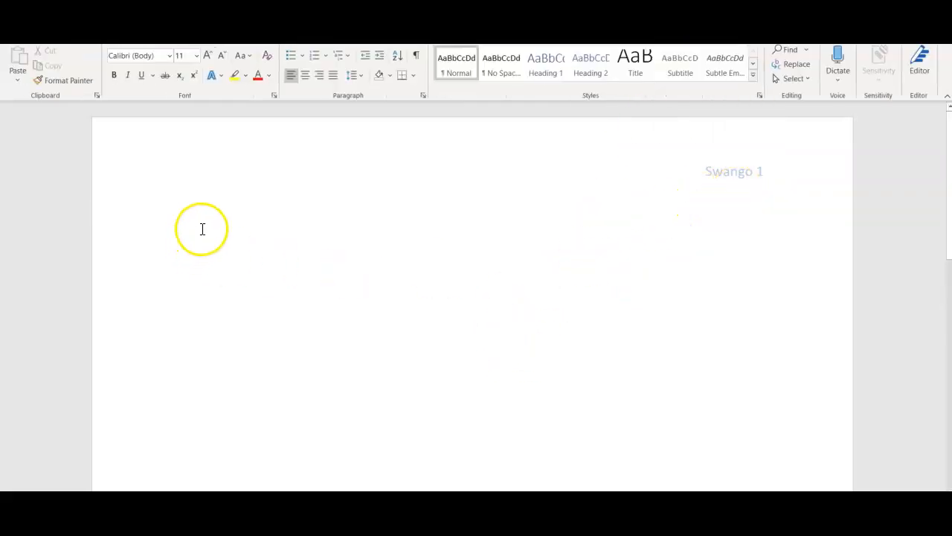
# Enter the MLA heading on separate lines: the student's full name, the instructor's name, ENG 101 and February 14, 2021
pyautogui.click(182, 208)
pyautogui.write('Ka')
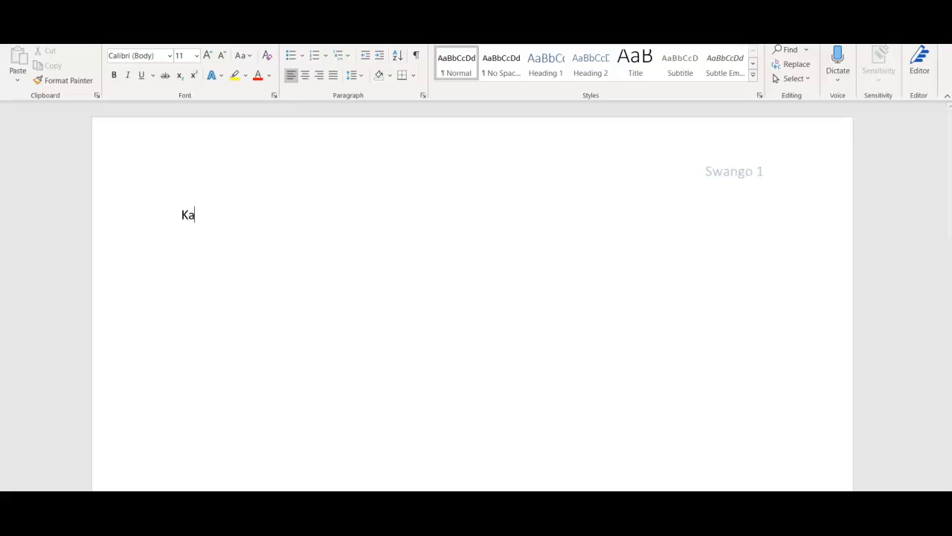
pyautogui.write('thy Swa')
pyautogui.press('BackSpace')
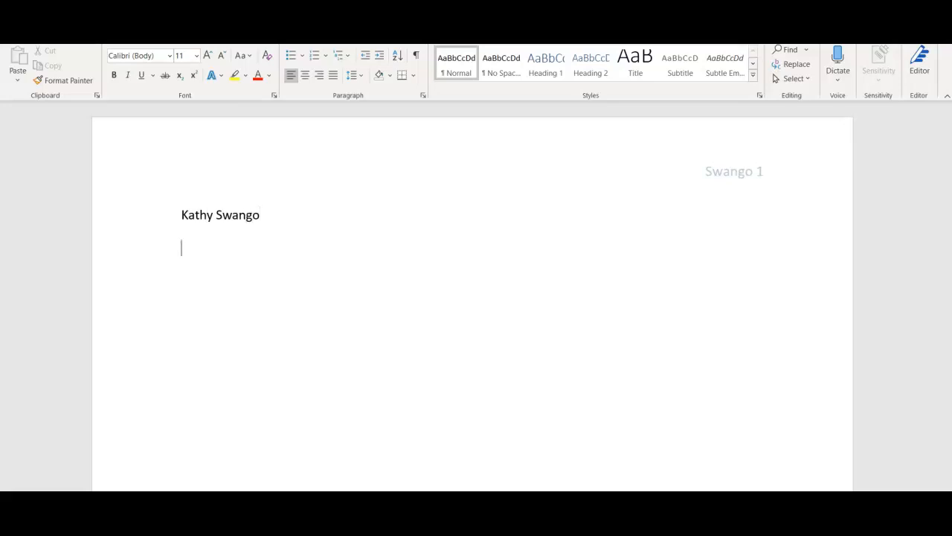
pyautogui.write('Mrs. Swango ')
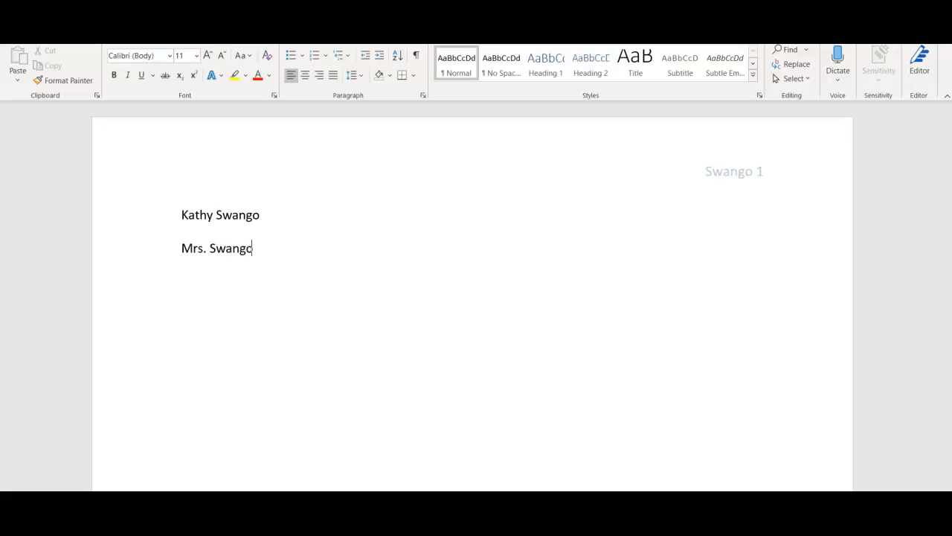
pyautogui.write('ENG ')
pyautogui.write('101 ')
pyautogui.write('Februa')
pyautogui.write('ry')
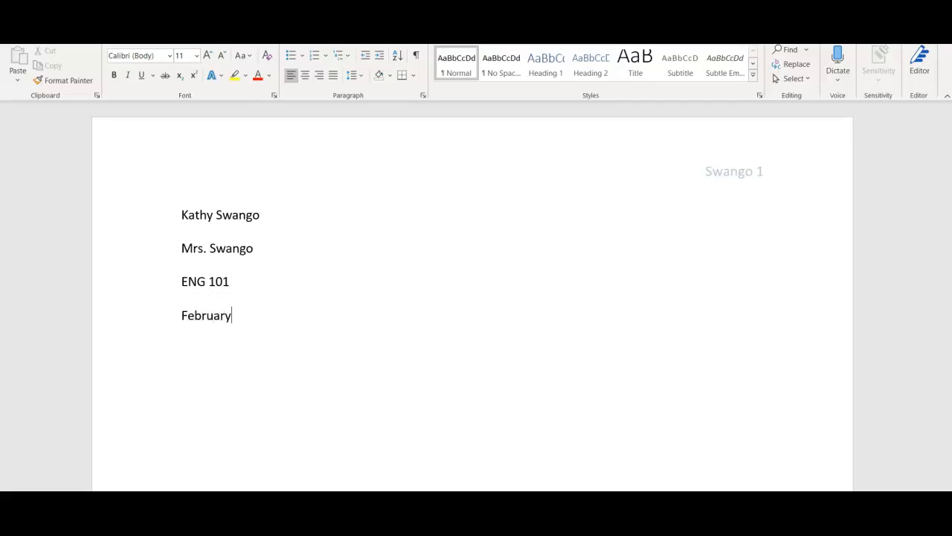
pyautogui.write(' 14, 2021')
pyautogui.press('Return')
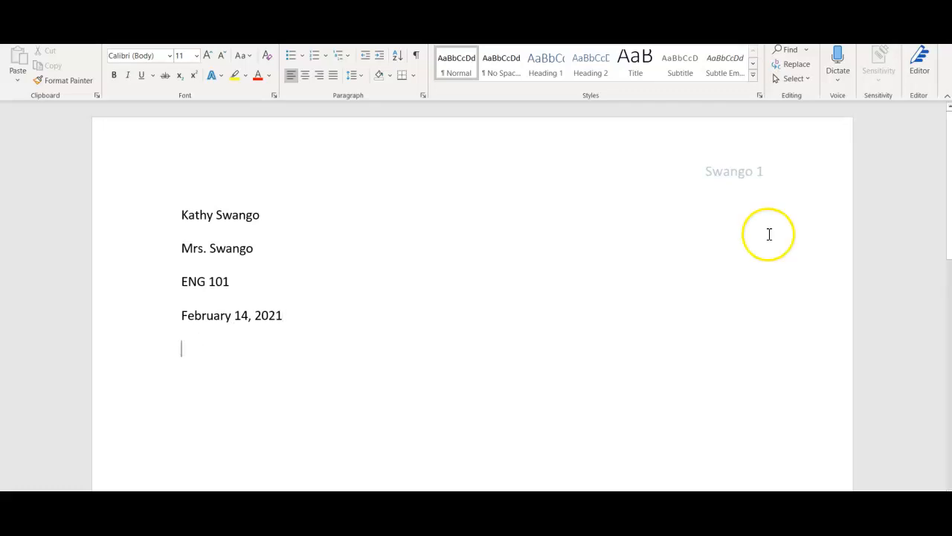
# Add the centered title "Strong Response Essay" on the line below the date
pyautogui.click(305, 74)
pyautogui.write('S')
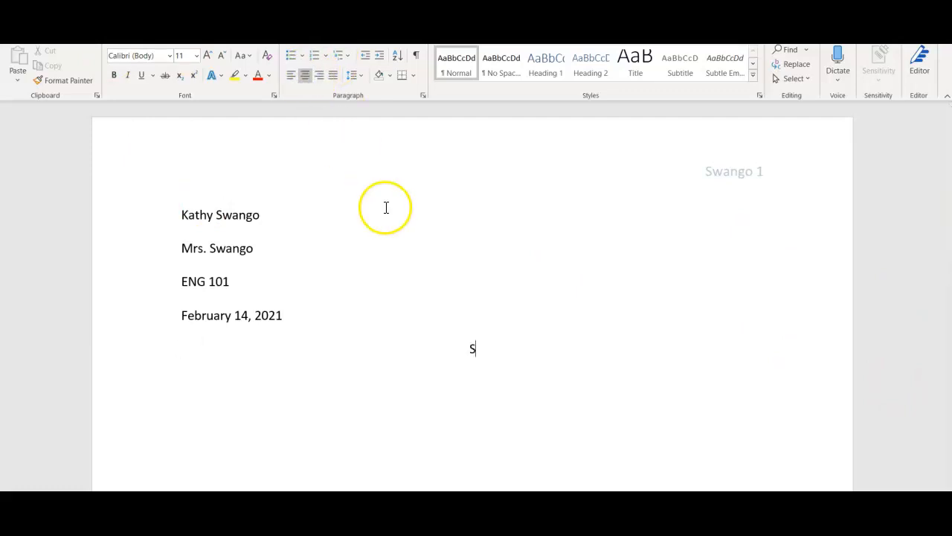
pyautogui.write('trong Resp')
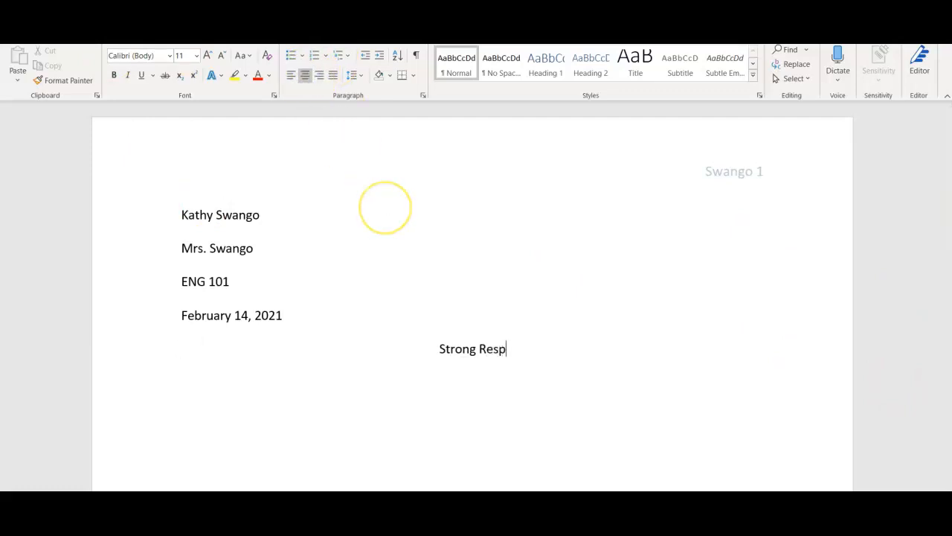
pyautogui.write('onse Essay')
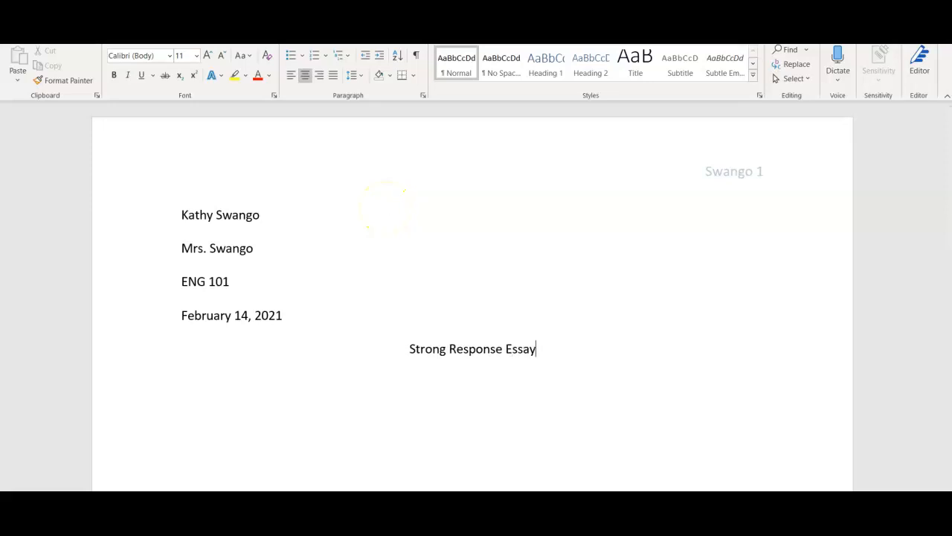
# Begin an indented, left-aligned first paragraph below the title with the words In his essay “The Epidemic of Facelessness,” and correct any typo
pyautogui.press('Return')
pyautogui.press('Tab')
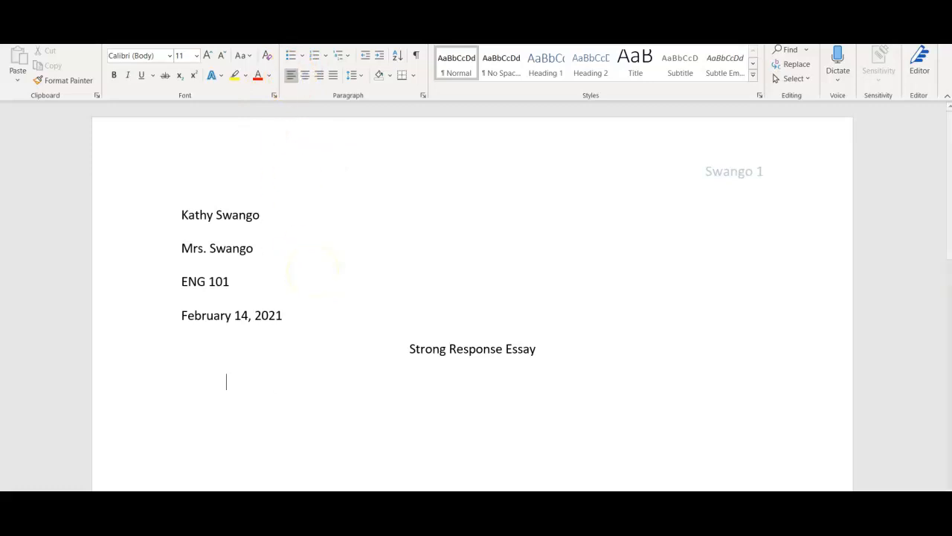
pyautogui.write('In his essay')
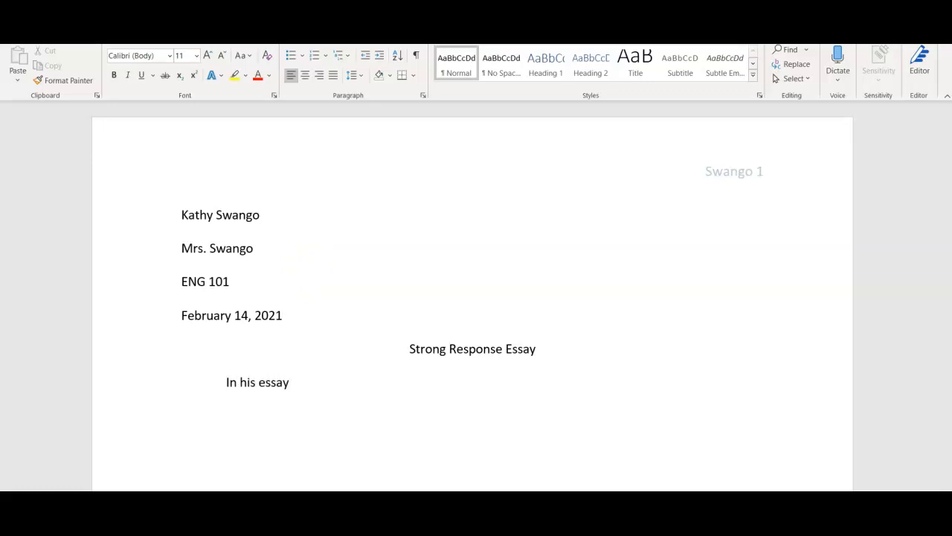
pyautogui.write(' "The ')
pyautogui.write('Epidemic')
pyautogui.write(' of Face;essness')
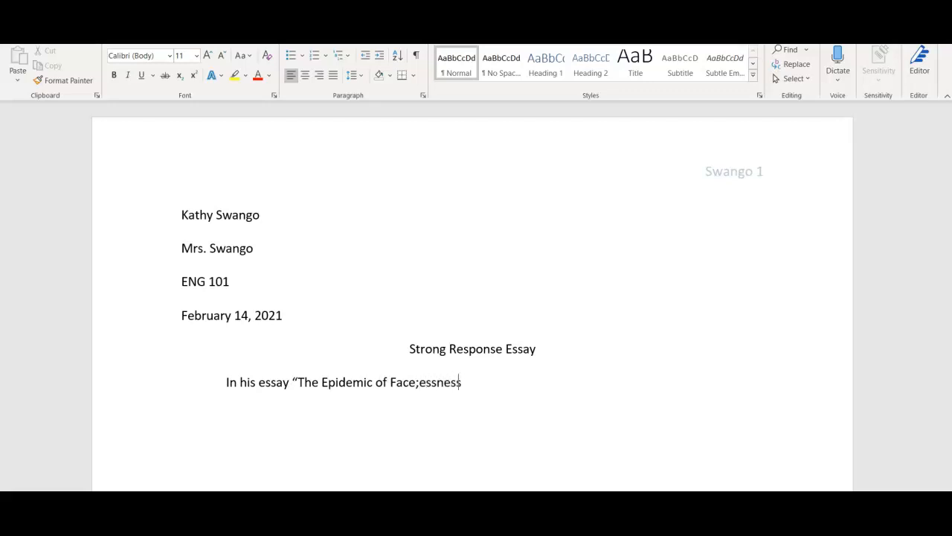
pyautogui.write(',”')
pyautogui.click(420, 384)
pyautogui.press('BackSpace')
pyautogui.write('l')
# Continue the opening sentence with "Stephen Marche discusses" and fill out the paragraph with several sentences of placeholder text
pyautogui.click(484, 383)
pyautogui.write('Stephen M')
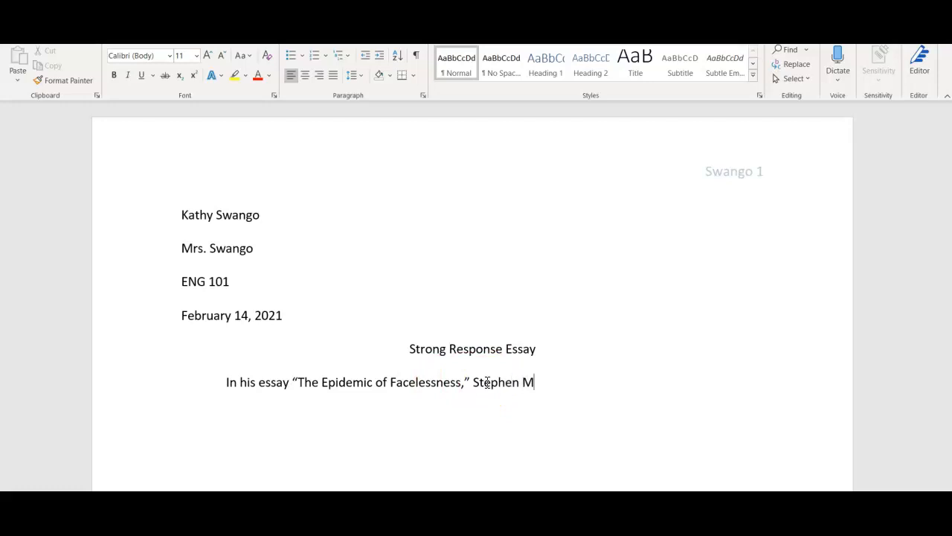
pyautogui.write('arche discusses')
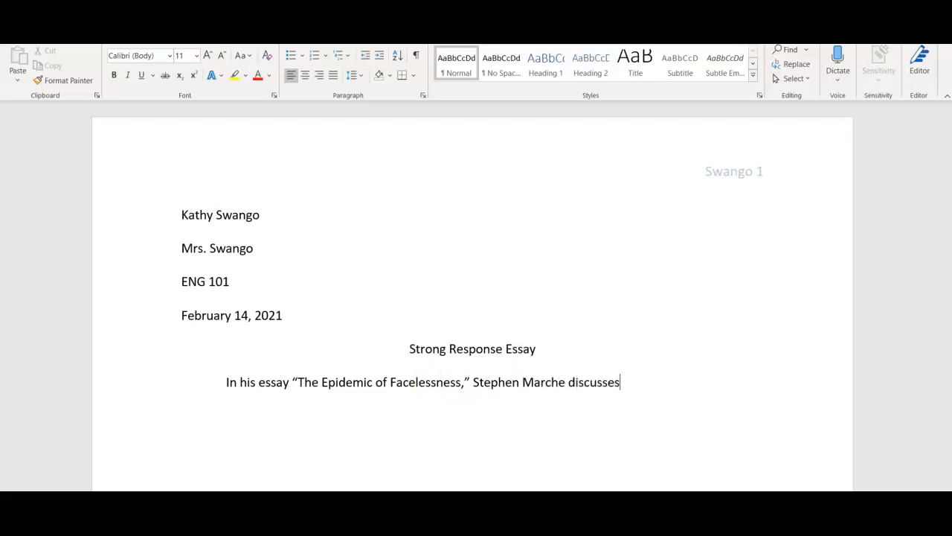
pyautogui.write(' cnobobobobobu oeb cbru')
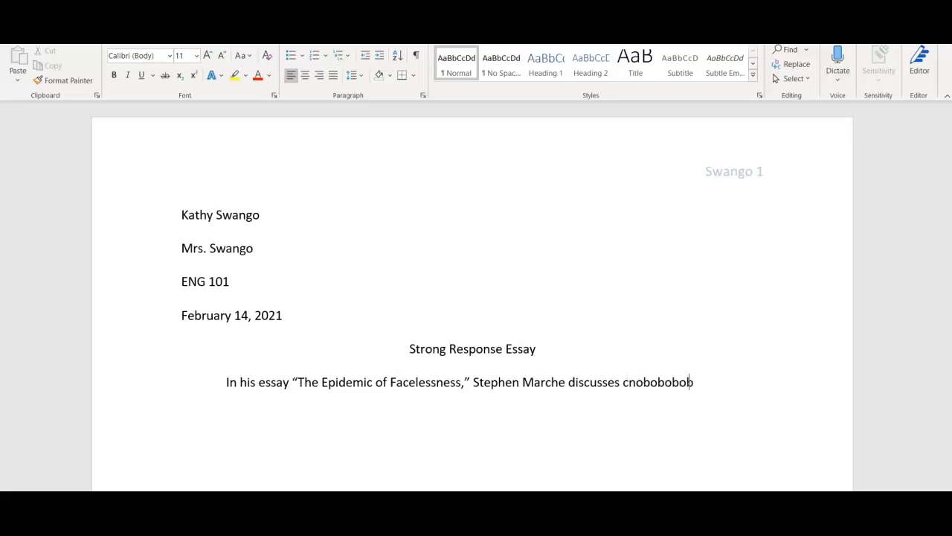
pyautogui.write('pbuipbpububue ')
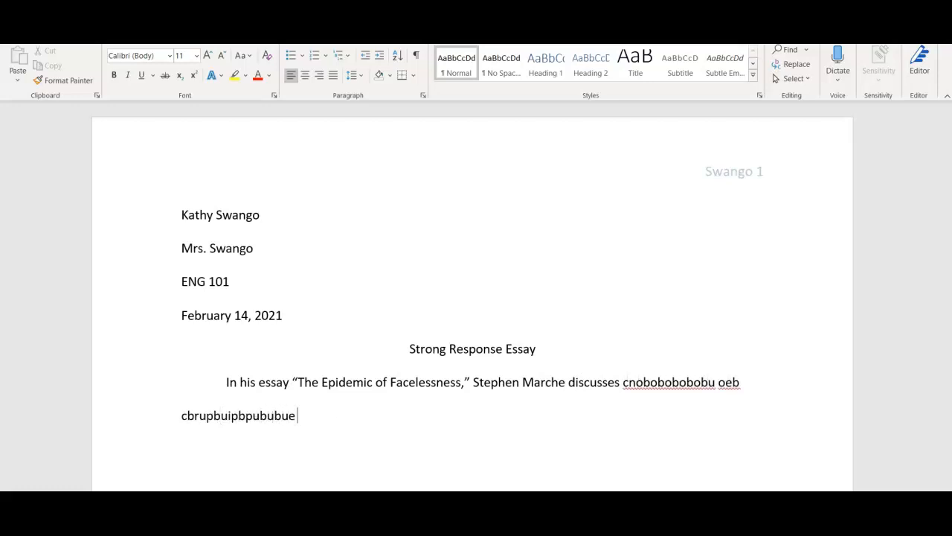
pyautogui.write('bubiuprbbuprbwvprbw cnbribre')
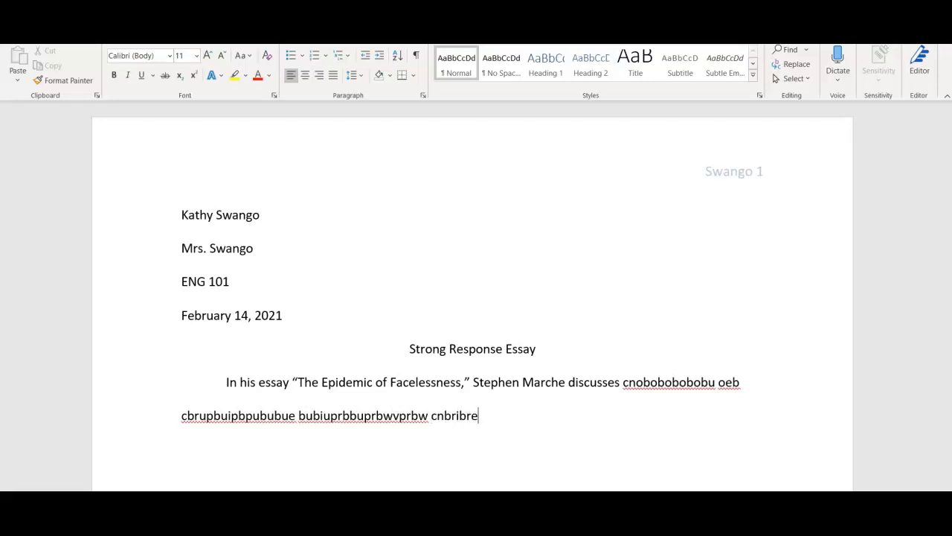
pyautogui.write('. Cniropbbpu9b')
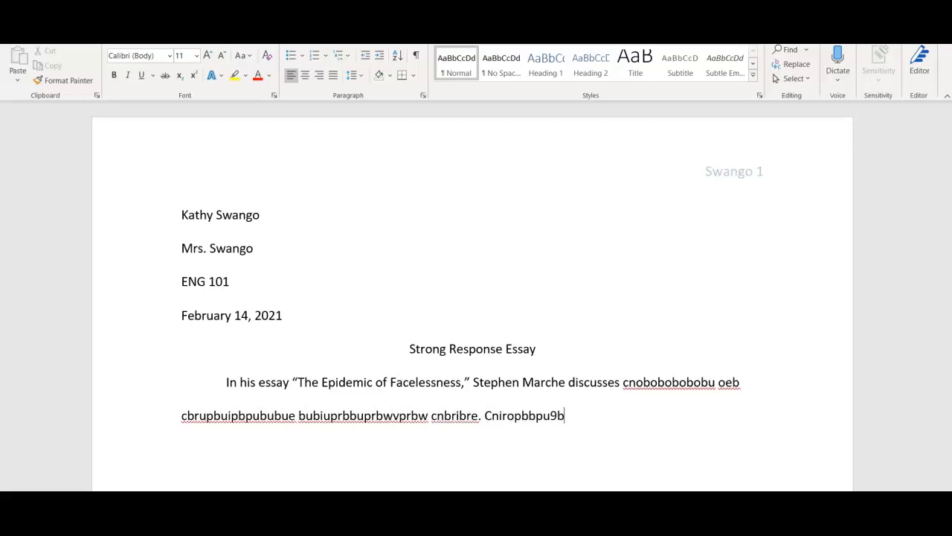
pyautogui.write('9uevu9vu9vu pev ncionbbupb')
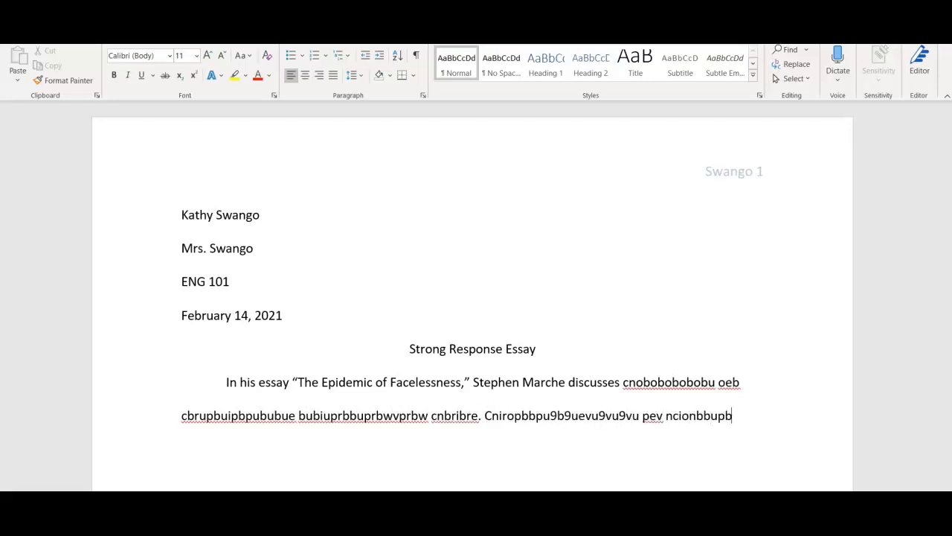
pyautogui.write('up9b 9upb p9uw.  i')
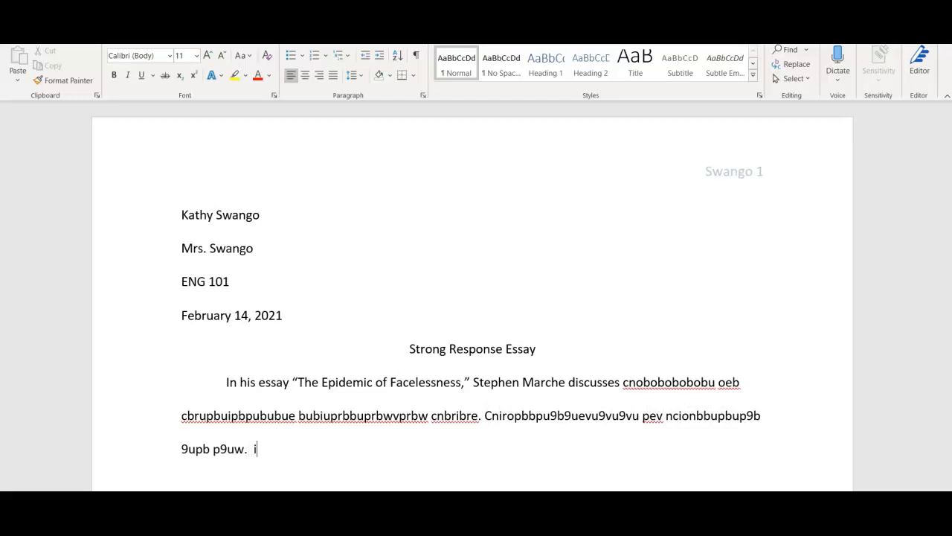
pyautogui.write('bncpobpebup9vbpuvpuvipvpcvpuvpvp. C obe')
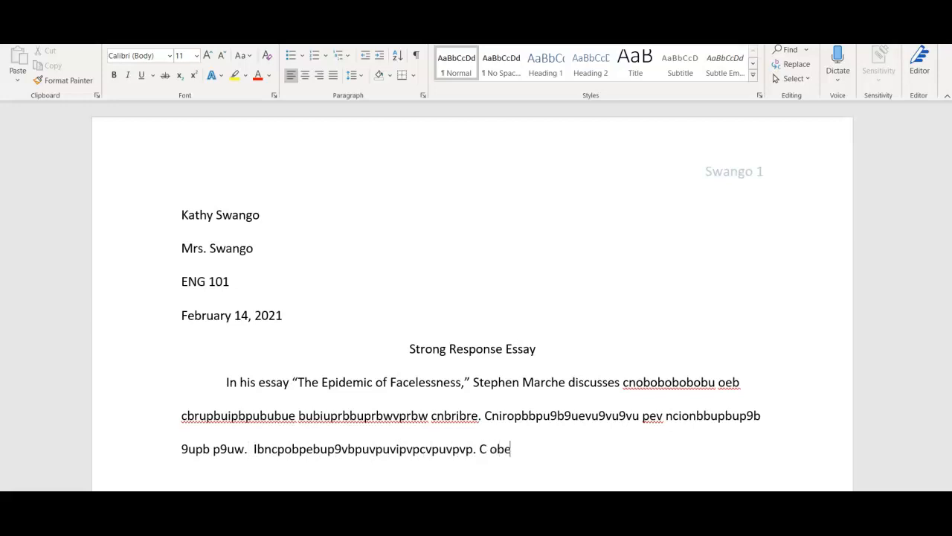
pyautogui.write('ipviveiviyvvvicviov.')
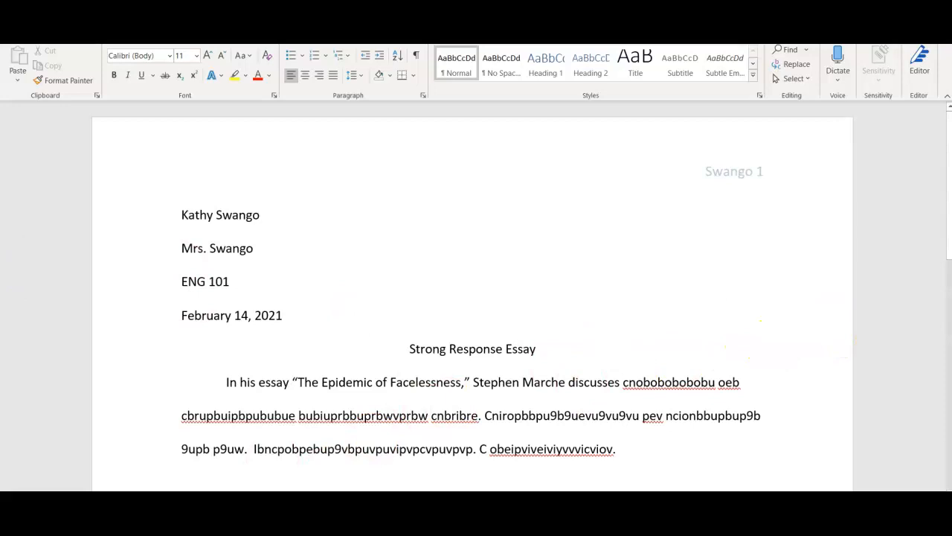
# Insert a page break after the body text and add the centered title "Works Cited" on the new page
pyautogui.click(68, 36)
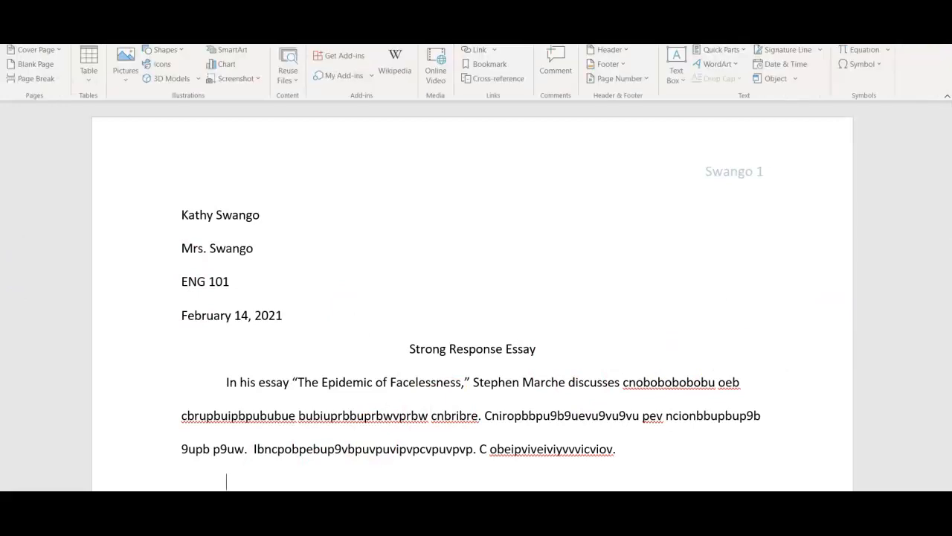
pyautogui.click(37, 83)
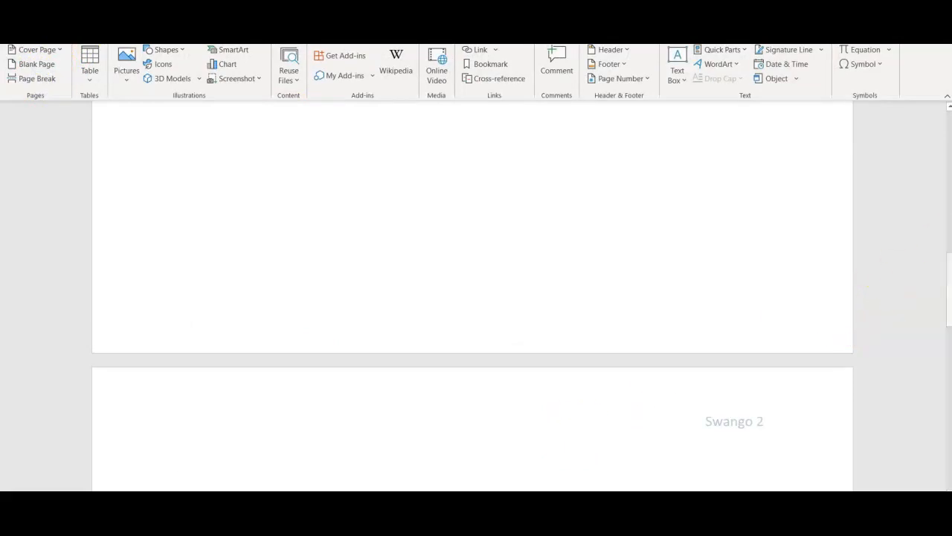
pyautogui.moveTo(950, 285); pyautogui.dragTo(950, 313)
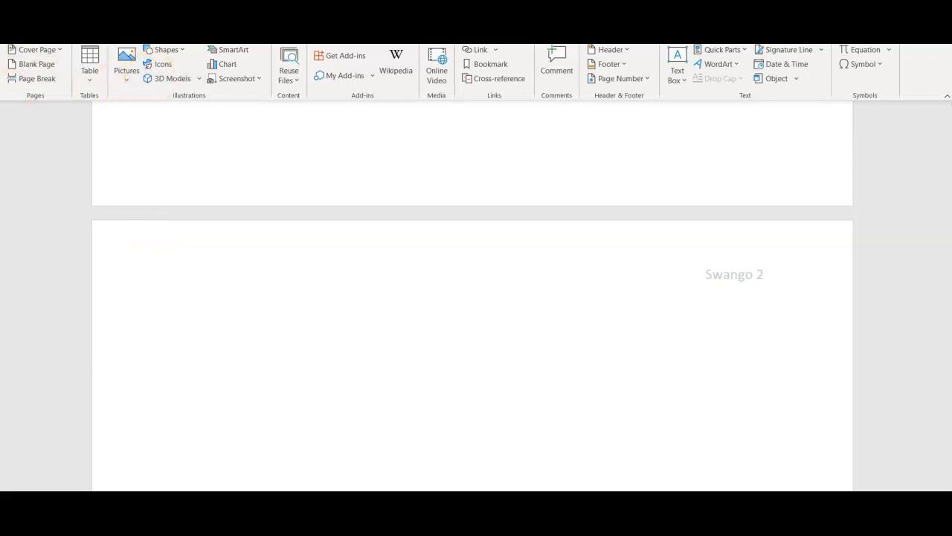
pyautogui.click(50, 34)
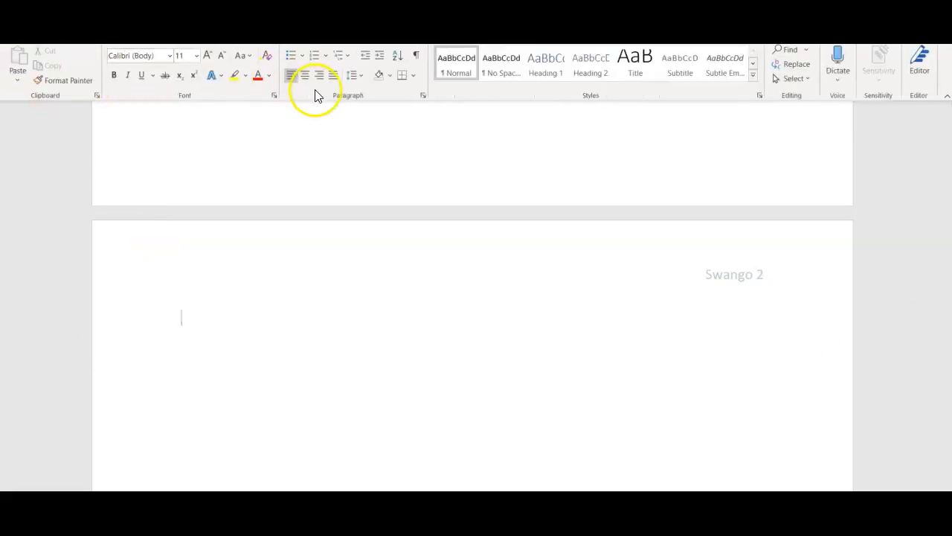
pyautogui.click(302, 73)
pyautogui.write('Wo')
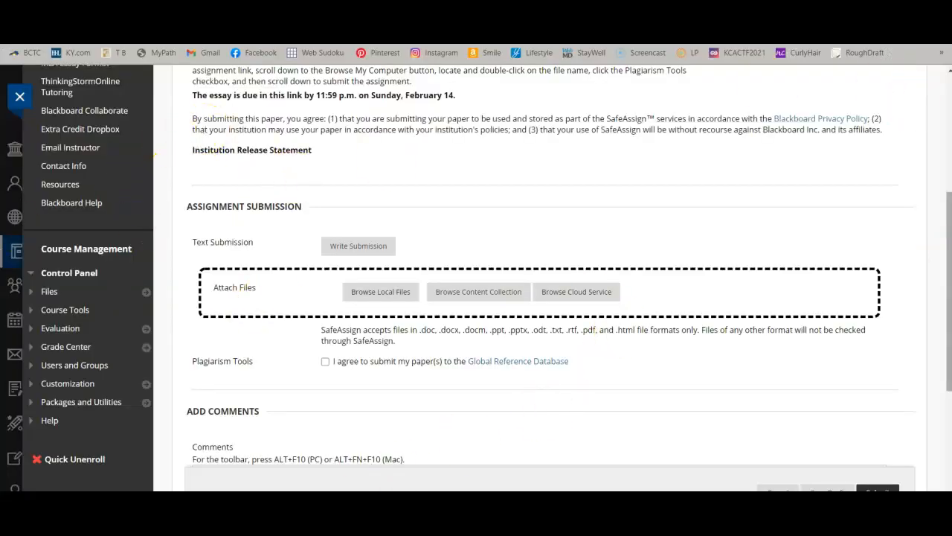
# Switch to Blackboard and find the Work Cited Format item in the Strong Response Essay Unit's Week of February 1 folder
pyautogui.moveTo(949, 290); pyautogui.dragTo(949, 173)
pyautogui.click(64, 200)
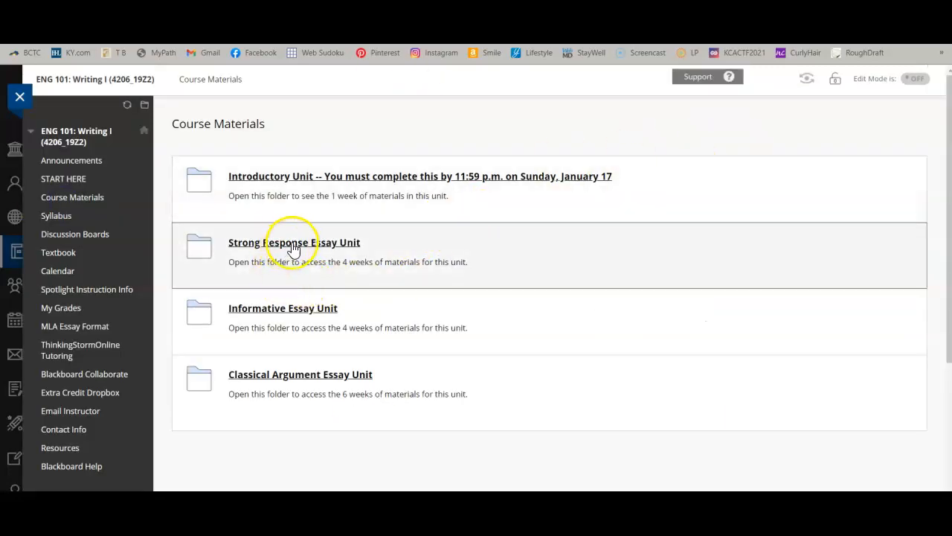
pyautogui.click(294, 249)
pyautogui.moveTo(938, 149); pyautogui.dragTo(942, 213)
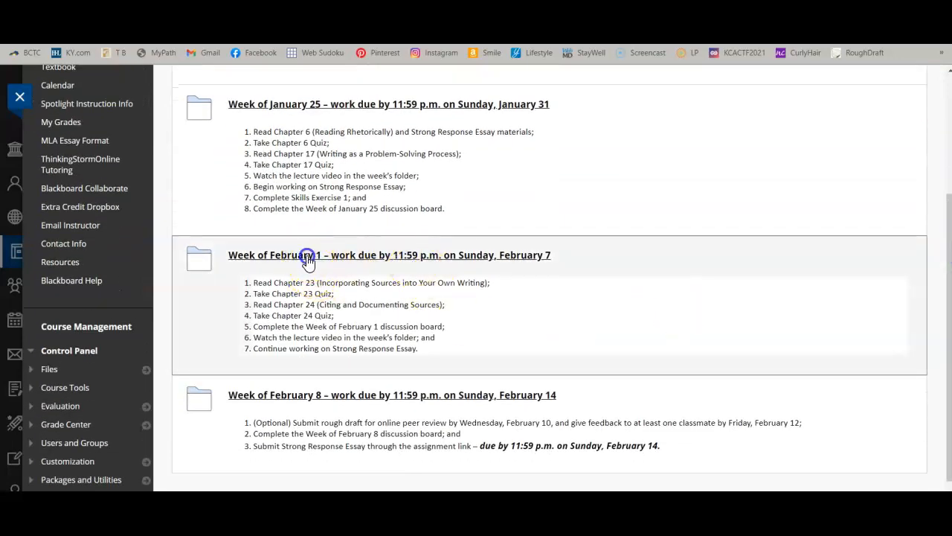
pyautogui.click(308, 255)
pyautogui.moveTo(949, 131); pyautogui.dragTo(946, 458)
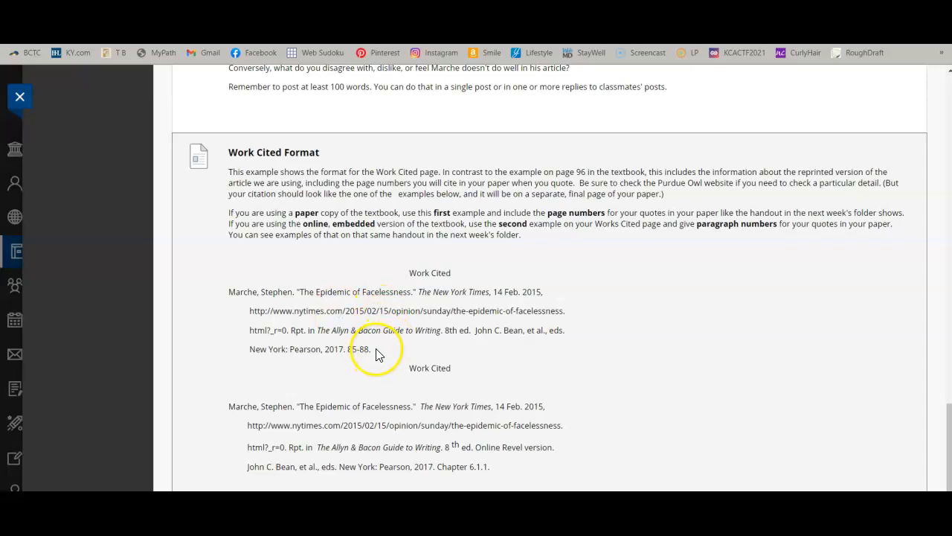
# Copy the second example citation, for the online Revel version, and paste it below "Works Cited" in the Word document with merged formatting
pyautogui.moveTo(495, 467); pyautogui.dragTo(224, 409)
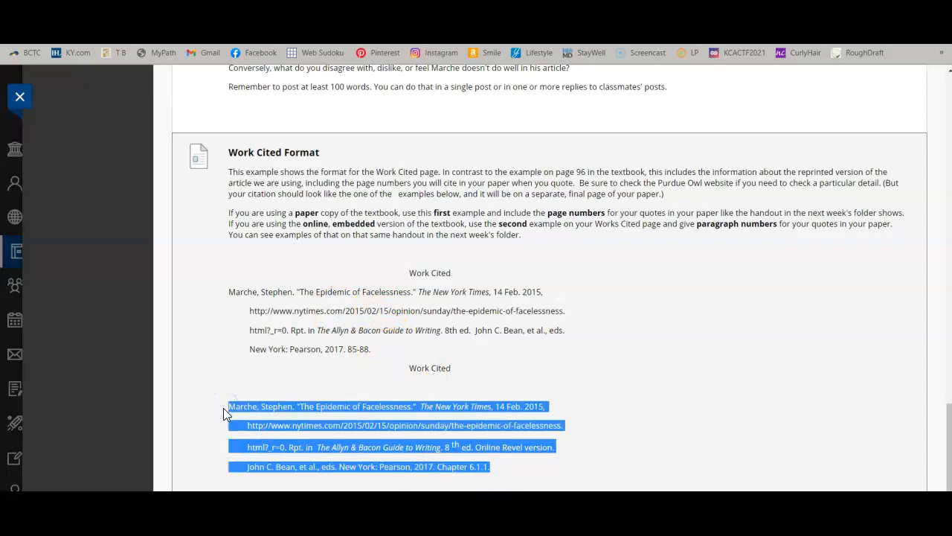
pyautogui.hotkey('alt', 'Tab')
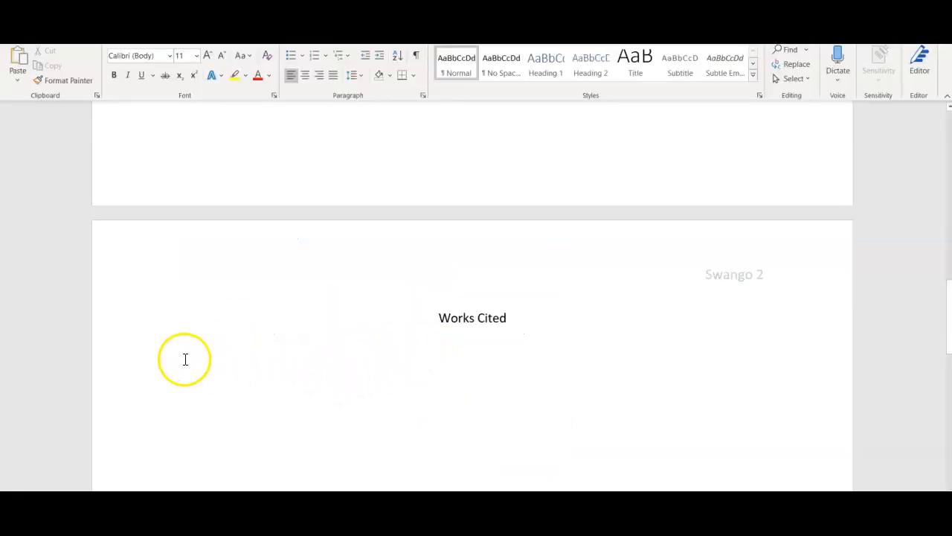
pyautogui.rightClick(180, 356)
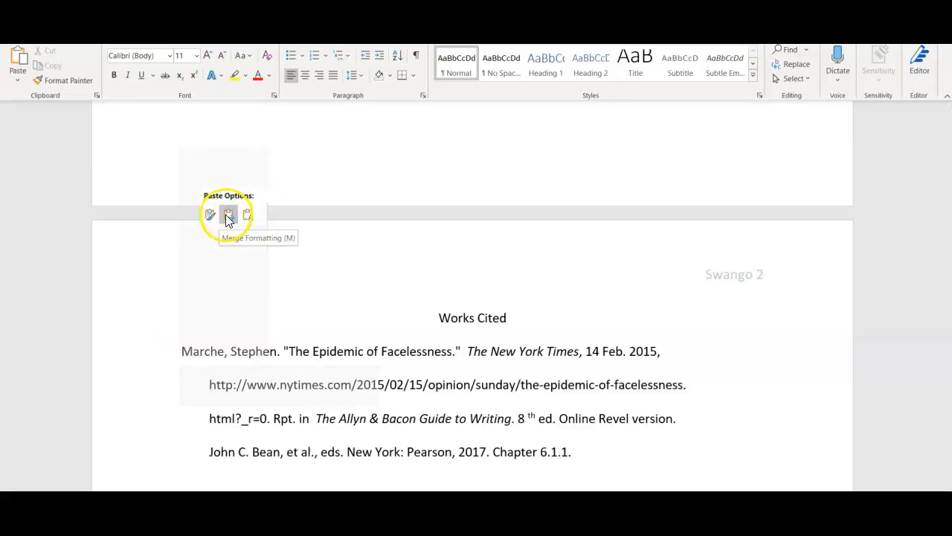
pyautogui.click(228, 215)
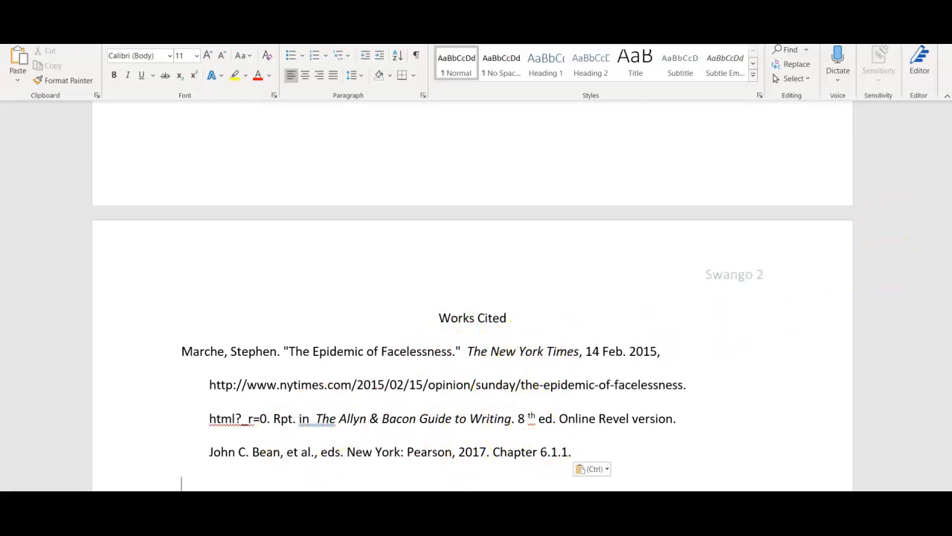
# Save the paper as a Word document named "Strong Response" in the A Spring 2021 folder under Documents on this PC
pyautogui.hotkey('alt', 'f')
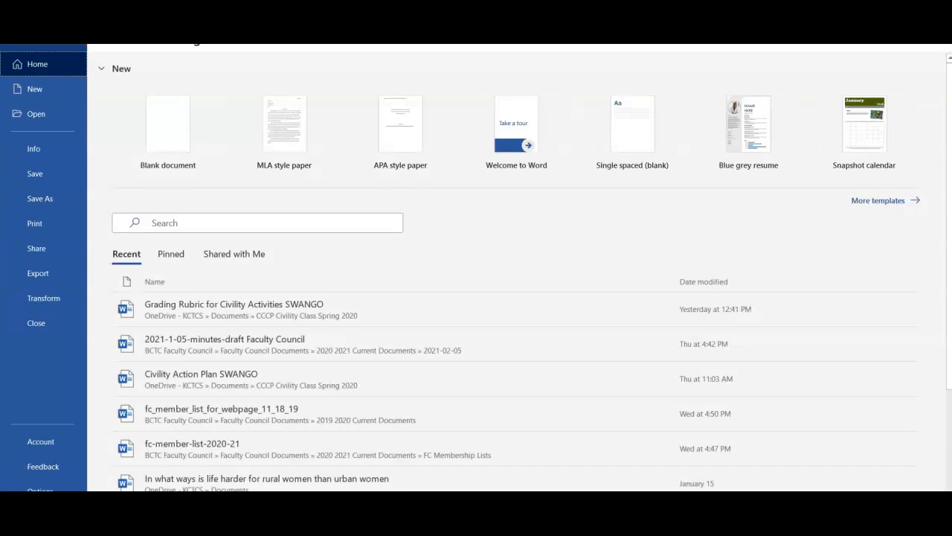
pyautogui.click(52, 200)
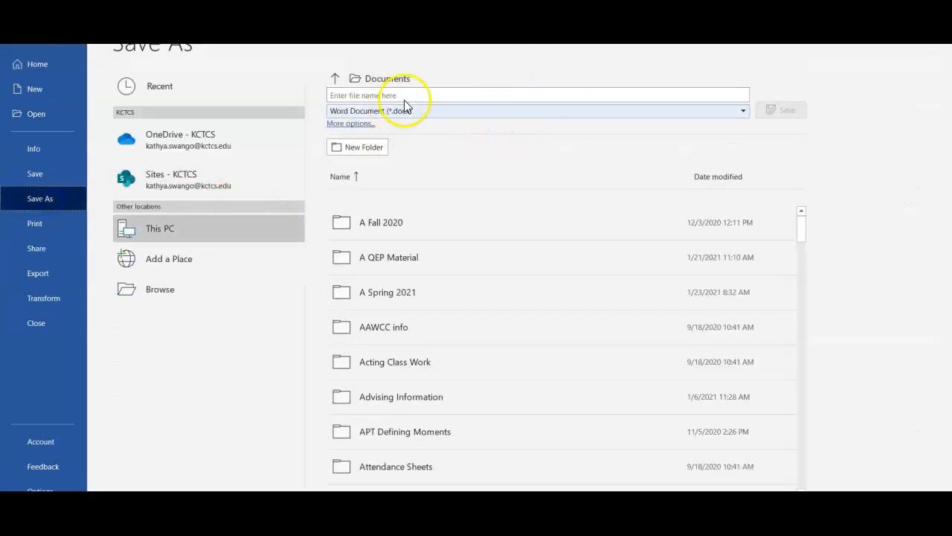
pyautogui.click(404, 94)
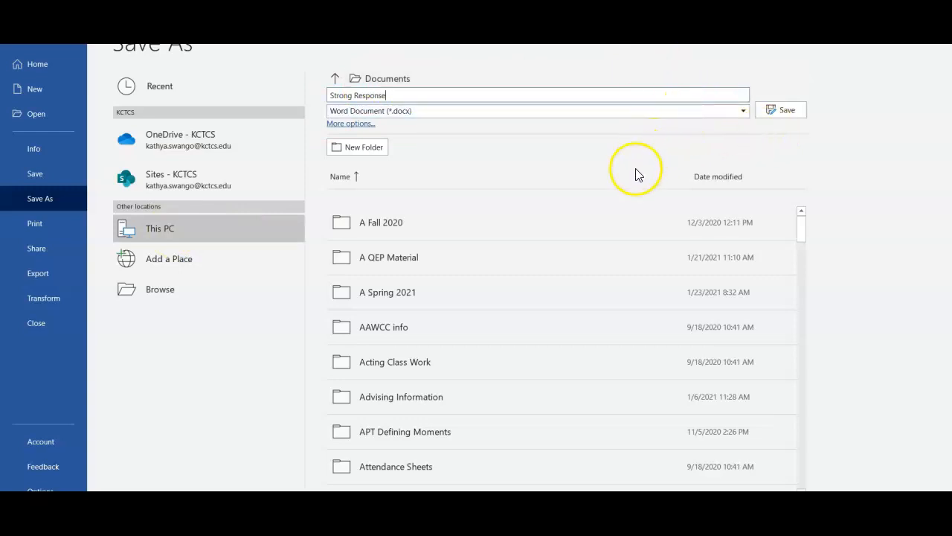
pyautogui.moveTo(801, 237); pyautogui.dragTo(801, 273)
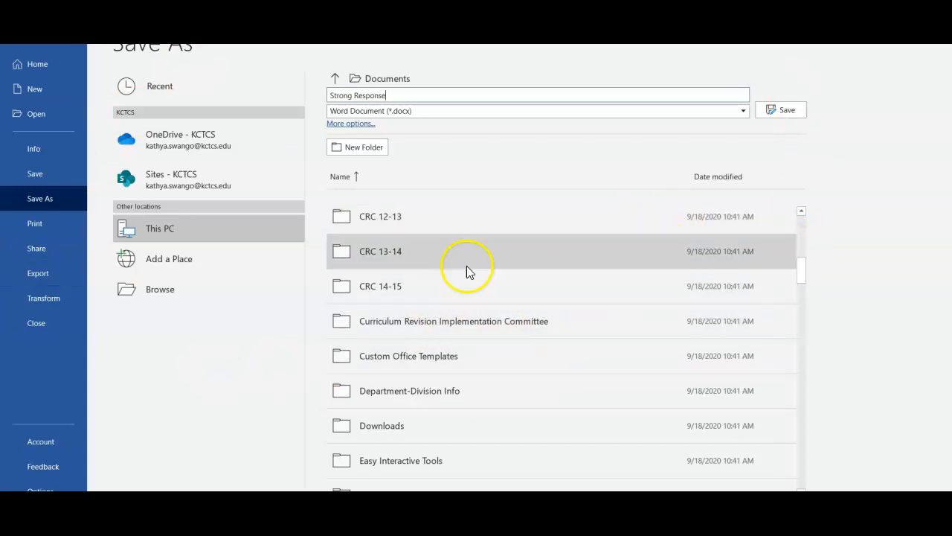
pyautogui.moveTo(803, 270); pyautogui.dragTo(803, 209)
pyautogui.doubleClick(428, 296)
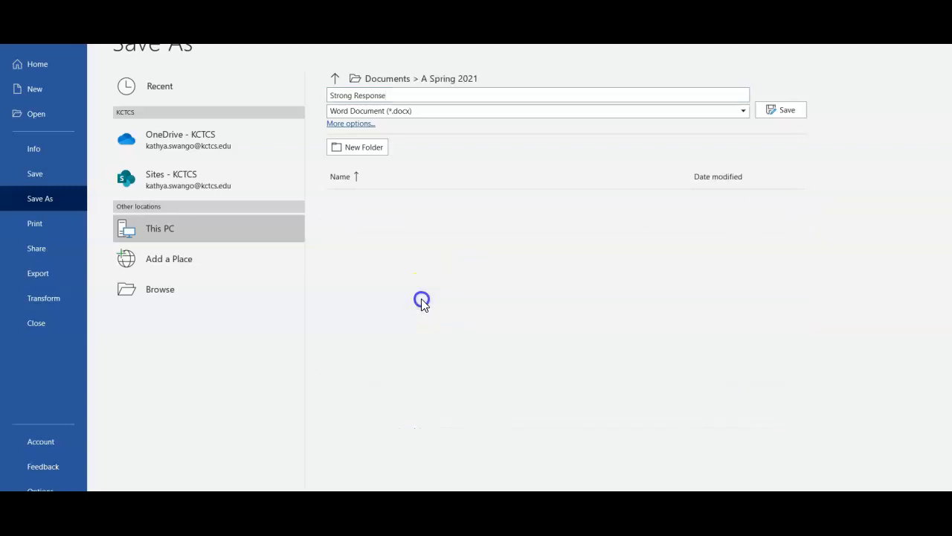
pyautogui.click(787, 110)
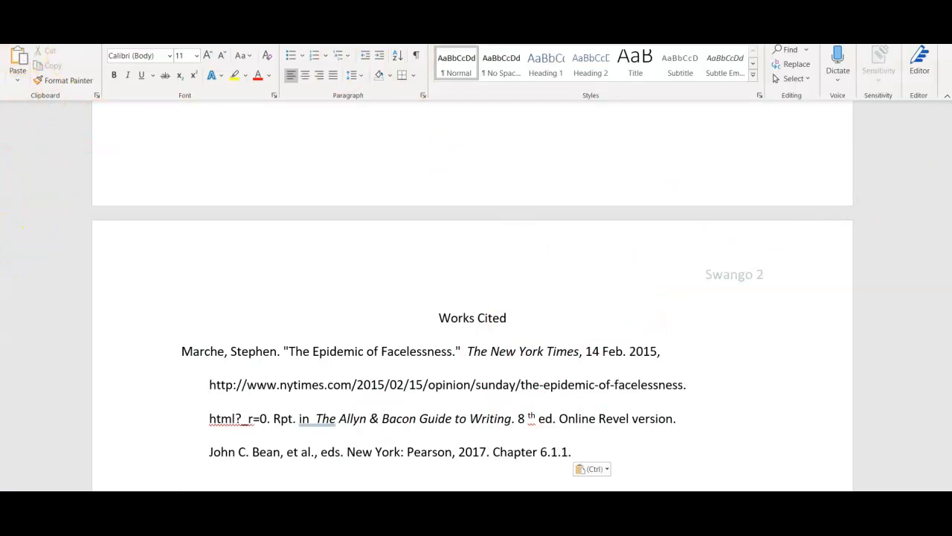
# Save a PDF copy of the paper as "Strong Response" in the OneDrive A Spring 2021 folder
pyautogui.hotkey('alt', 'f')
pyautogui.click(41, 199)
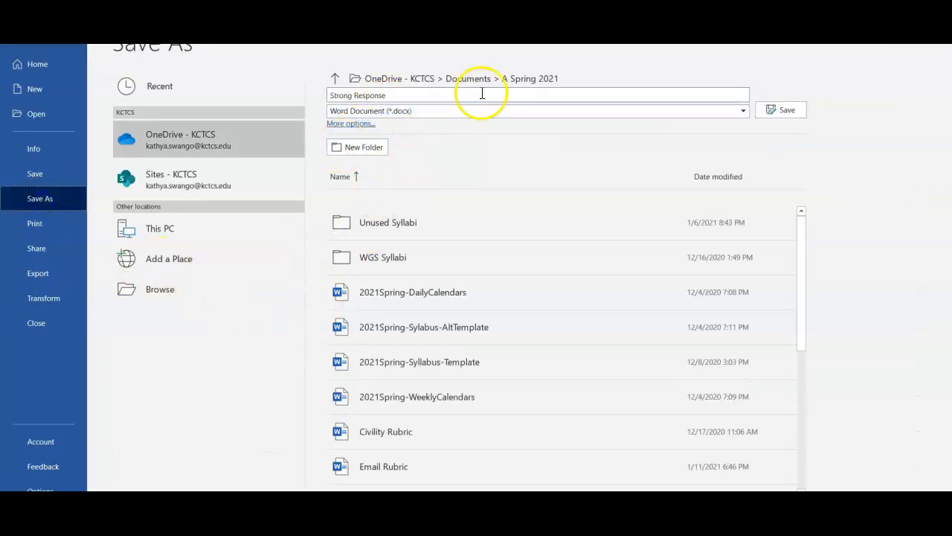
pyautogui.click(743, 111)
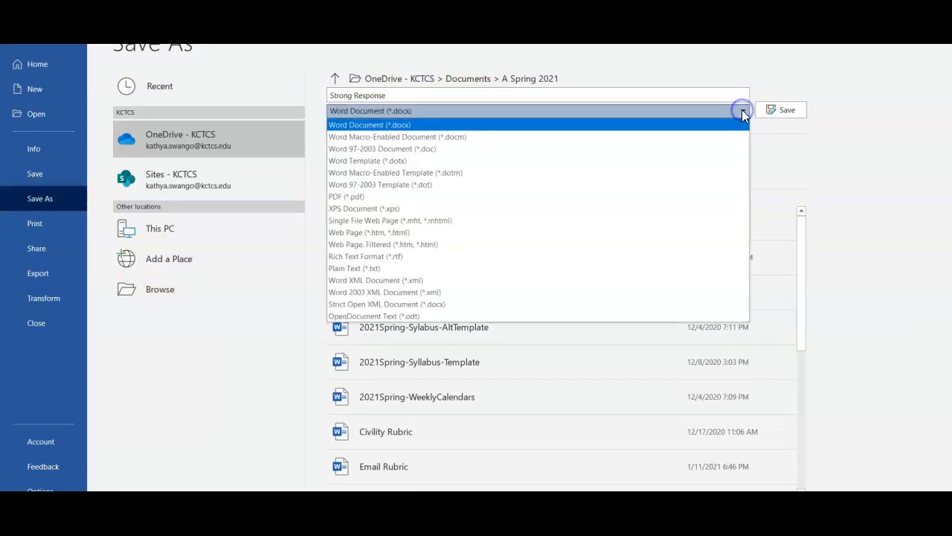
pyautogui.click(360, 201)
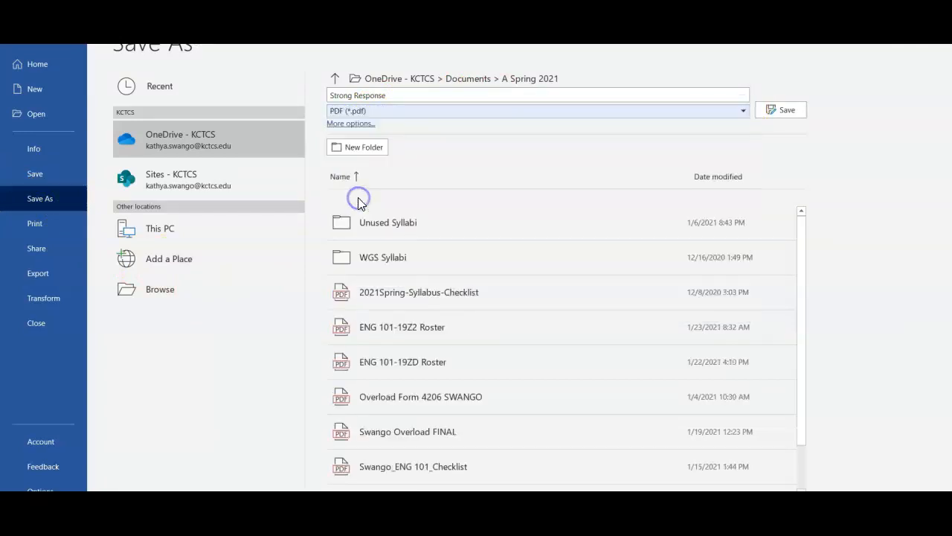
pyautogui.click(788, 110)
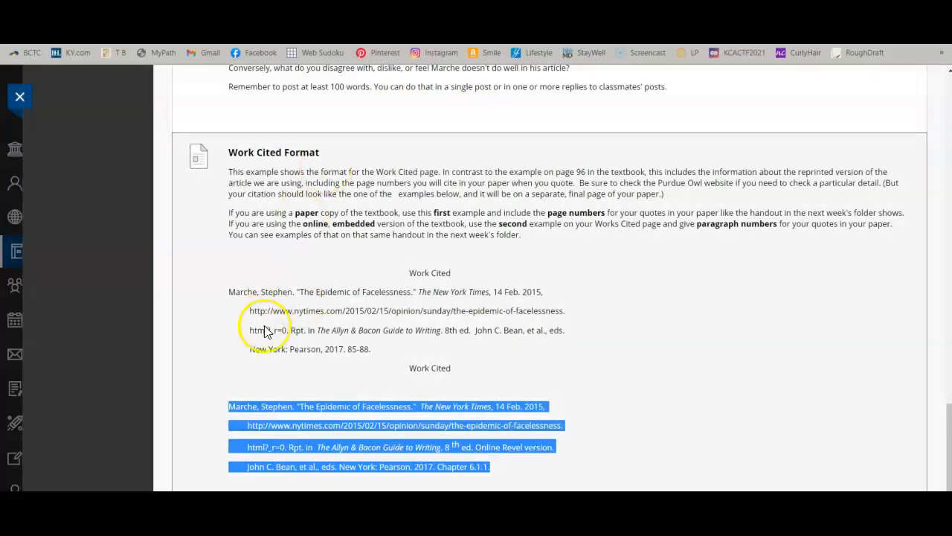
# Open the Strong Response Essay assignment in the Strong Response Essay Unit's Week of February 8 folder
pyautogui.moveTo(949, 424); pyautogui.dragTo(950, 105)
pyautogui.click(90, 158)
pyautogui.click(325, 241)
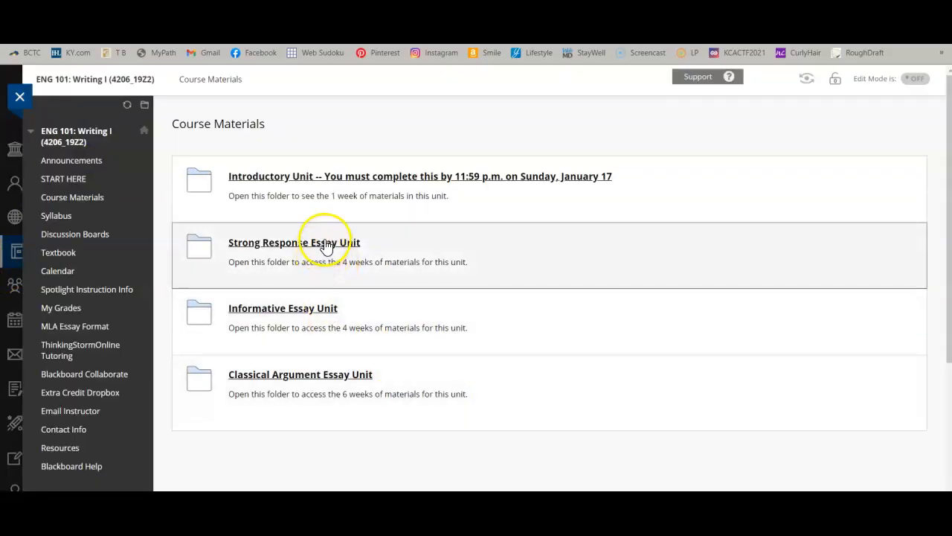
pyautogui.moveTo(949, 178); pyautogui.dragTo(924, 391)
pyautogui.click(350, 359)
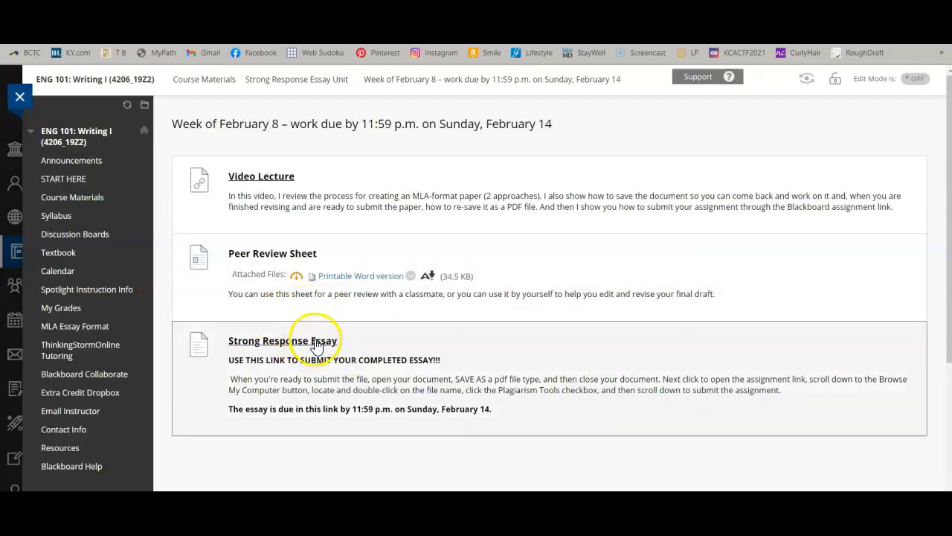
pyautogui.click(321, 344)
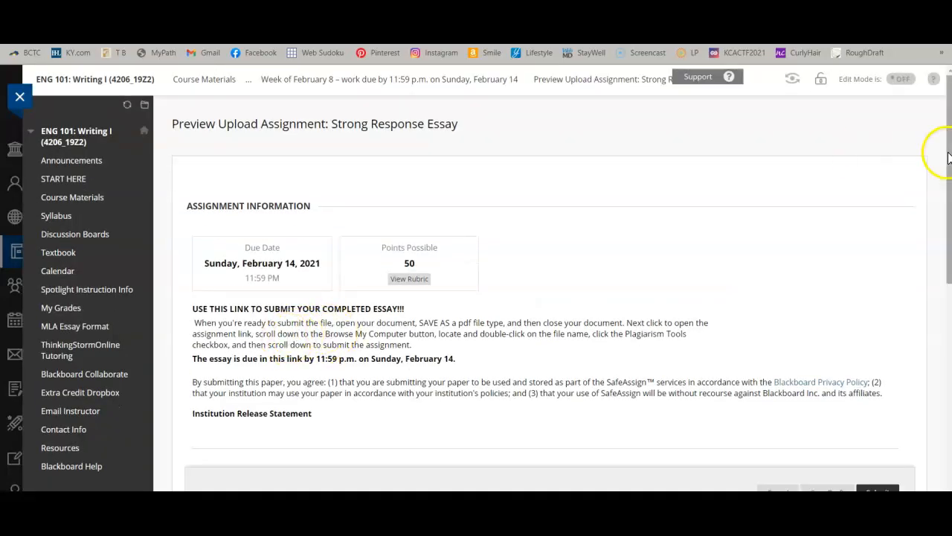
# Attach the local file Strong Response.pdf from the A Spring 2021 folder under Documents to the assignment submission
pyautogui.moveTo(950, 158); pyautogui.dragTo(927, 279)
pyautogui.click(381, 274)
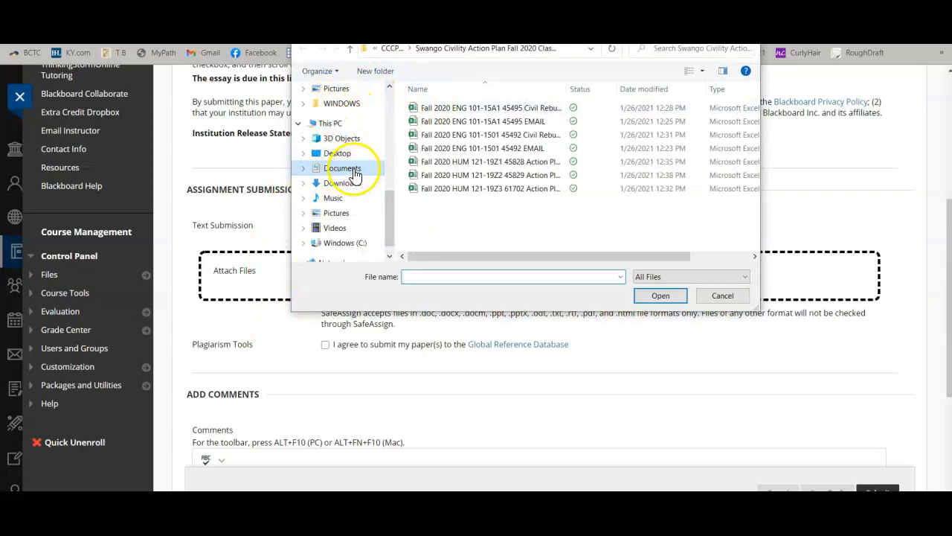
pyautogui.click(353, 170)
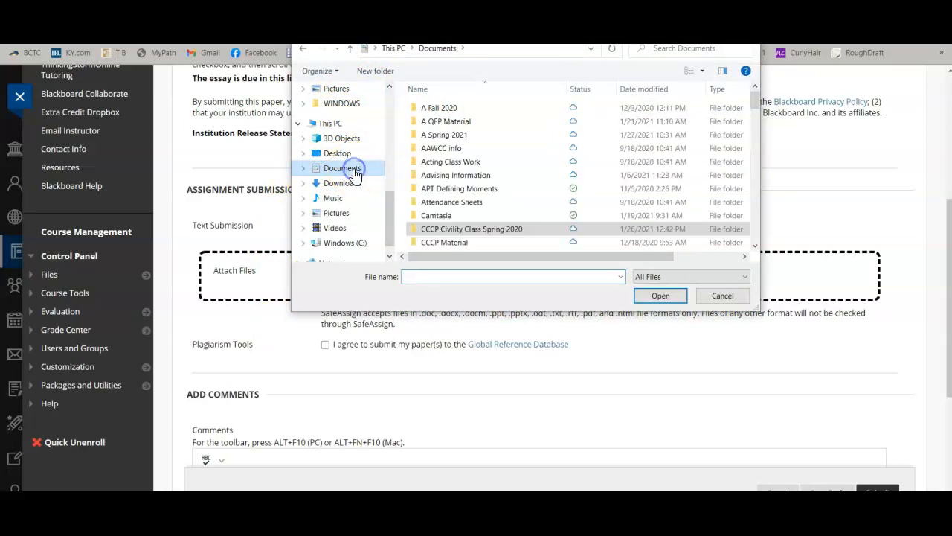
pyautogui.click(461, 135)
pyautogui.doubleClick(461, 135)
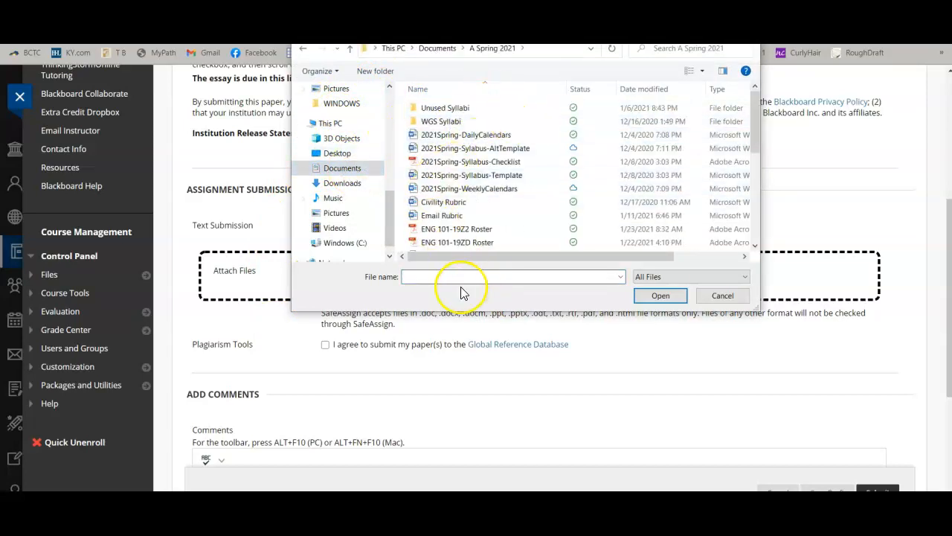
pyautogui.moveTo(750, 159); pyautogui.dragTo(737, 217)
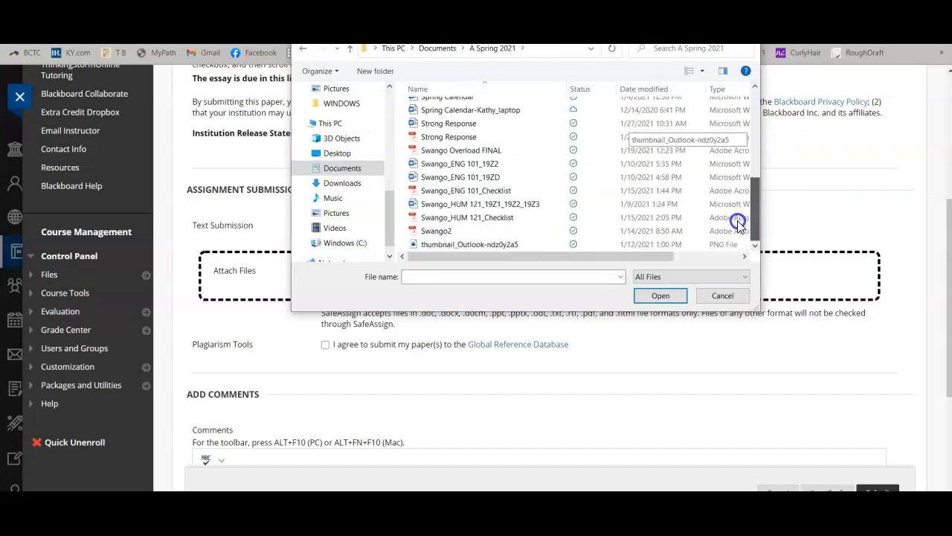
pyautogui.doubleClick(439, 137)
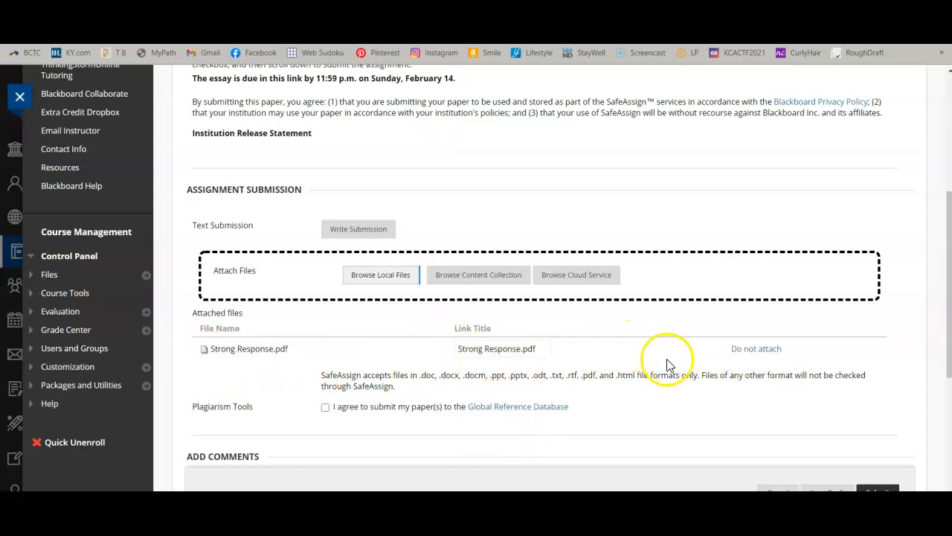
# Remove the attached Strong Response.pdf from the assignment submission
pyautogui.click(753, 352)
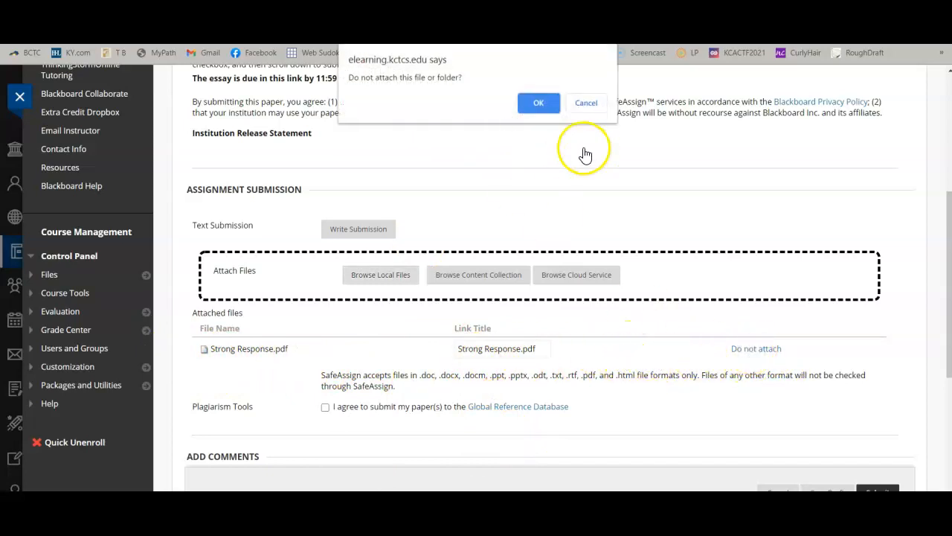
pyautogui.click(539, 102)
# Attach the PDF version of Strong Response from the local A Spring 2021 folder to the submission again
pyautogui.moveTo(939, 160); pyautogui.dragTo(941, 262)
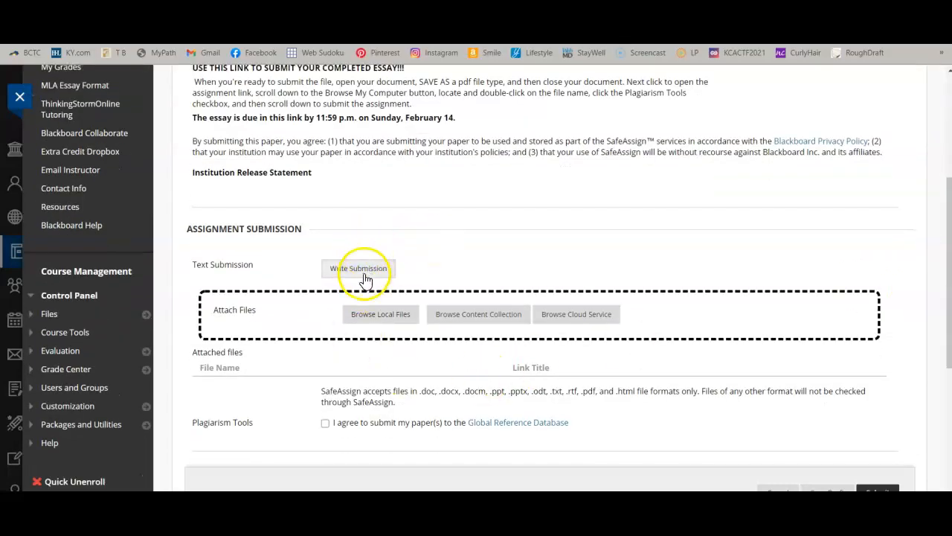
pyautogui.click(374, 315)
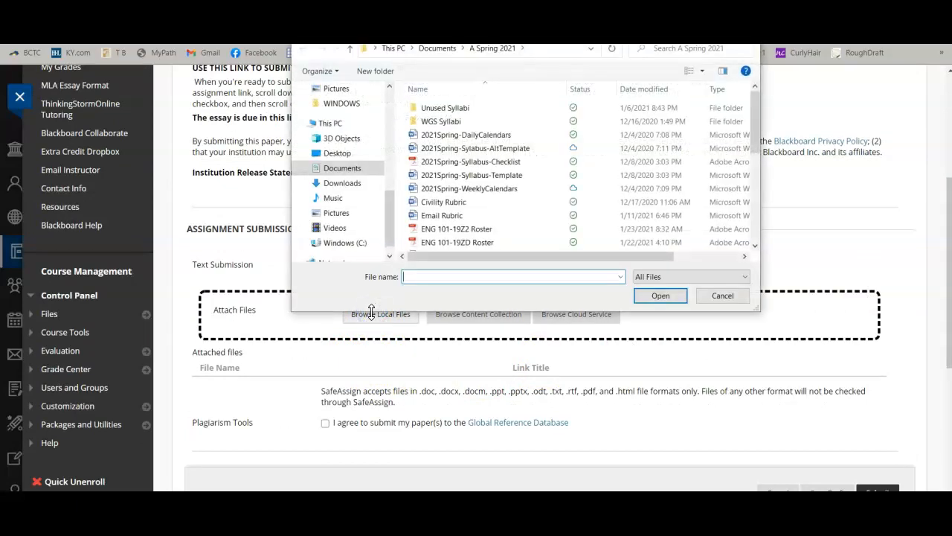
pyautogui.moveTo(755, 127); pyautogui.dragTo(748, 197)
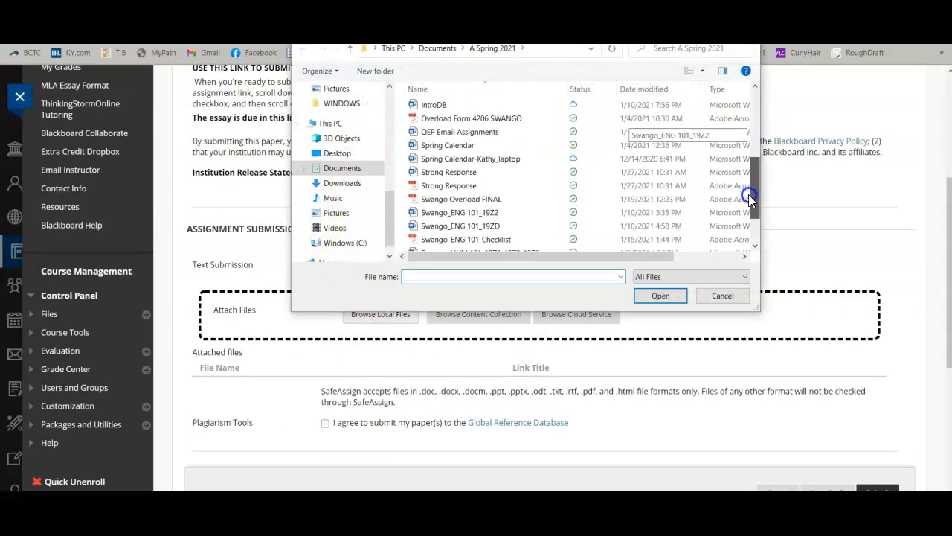
pyautogui.doubleClick(444, 186)
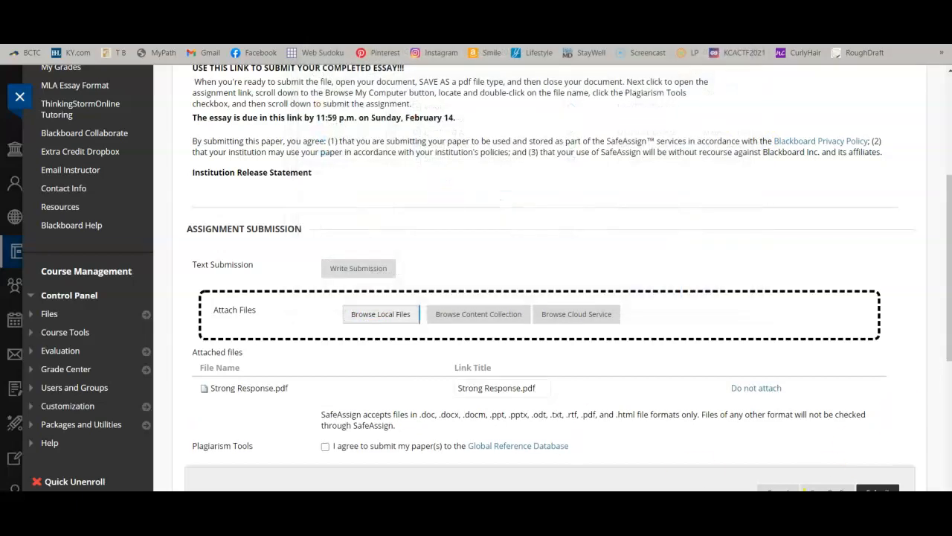
# Agree to submit the paper to the Global Reference Database and submit the assignment
pyautogui.click(325, 447)
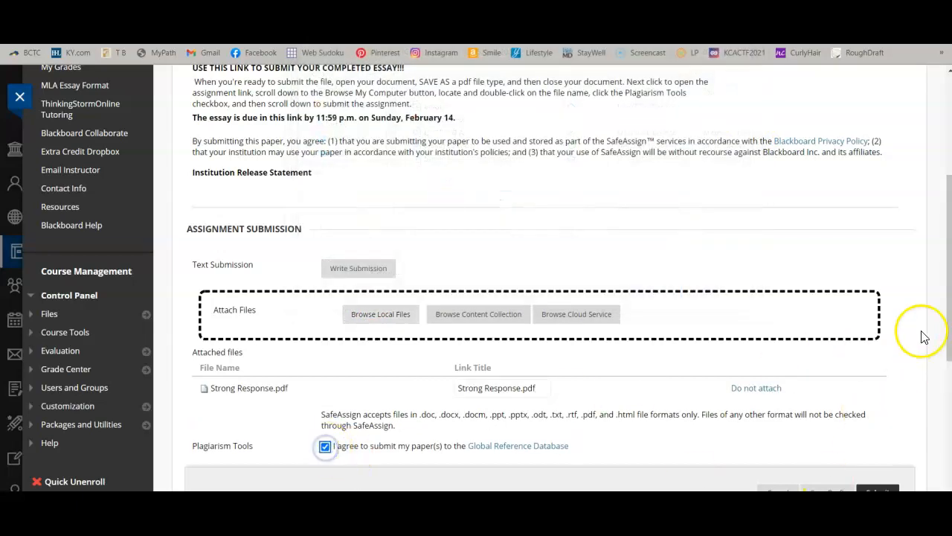
pyautogui.moveTo(948, 314); pyautogui.dragTo(949, 429)
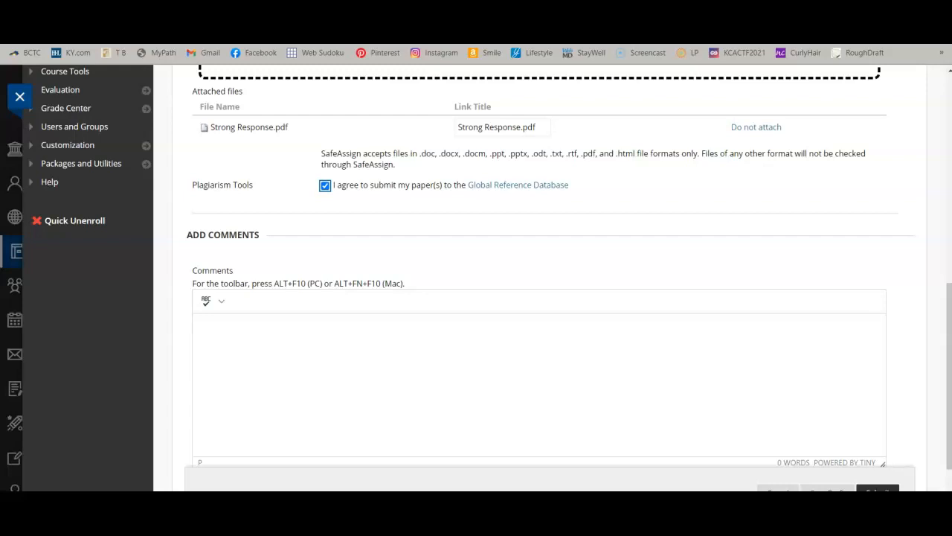
pyautogui.click(878, 489)
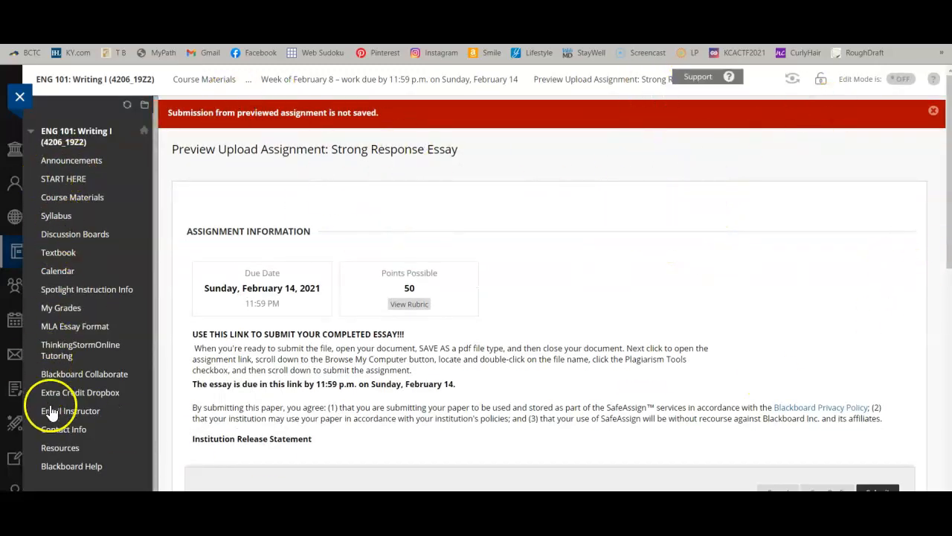
pyautogui.click(61, 312)
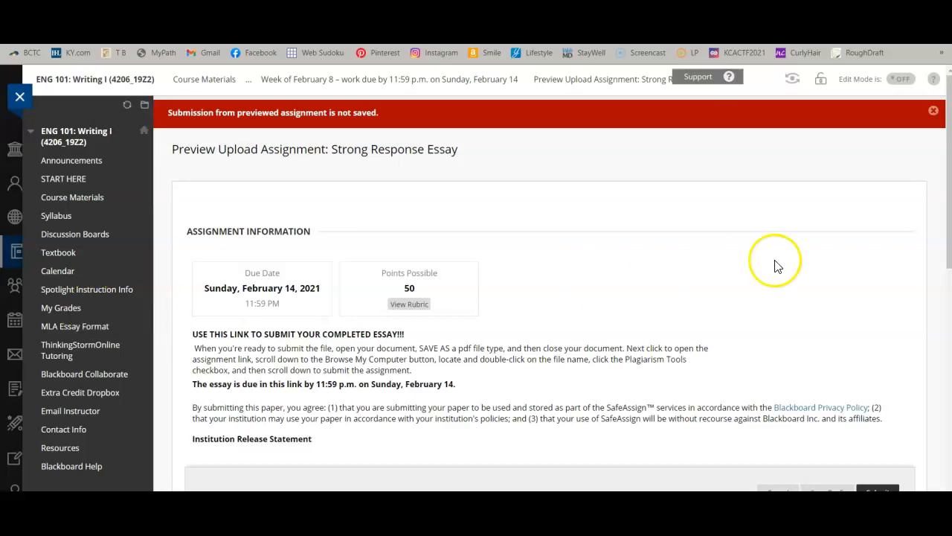
pyautogui.moveTo(950, 226); pyautogui.dragTo(949, 257)
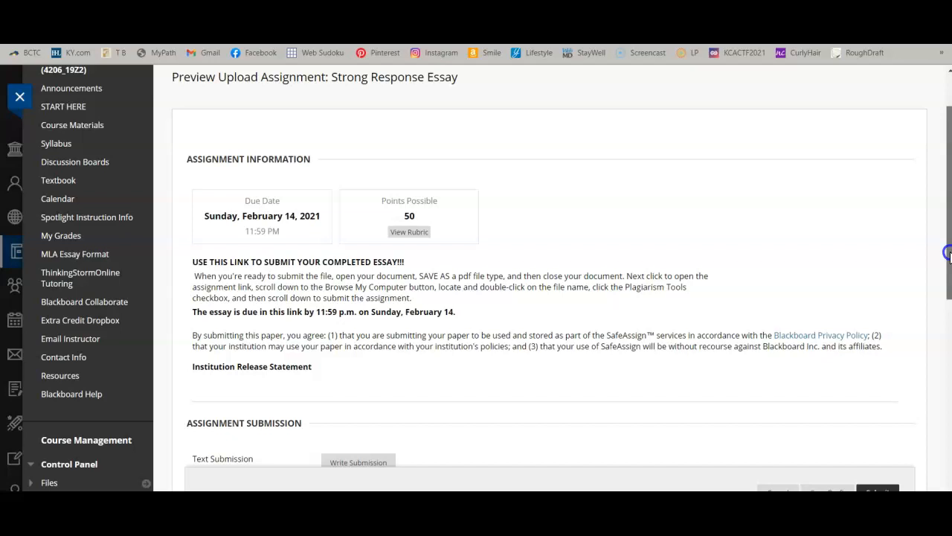
pyautogui.moveTo(950, 253)
pyautogui.mouseDown()
pyautogui.moveTo(949, 326)
pyautogui.moveTo(938, 249)
pyautogui.moveTo(941, 261)
pyautogui.mouseUp()
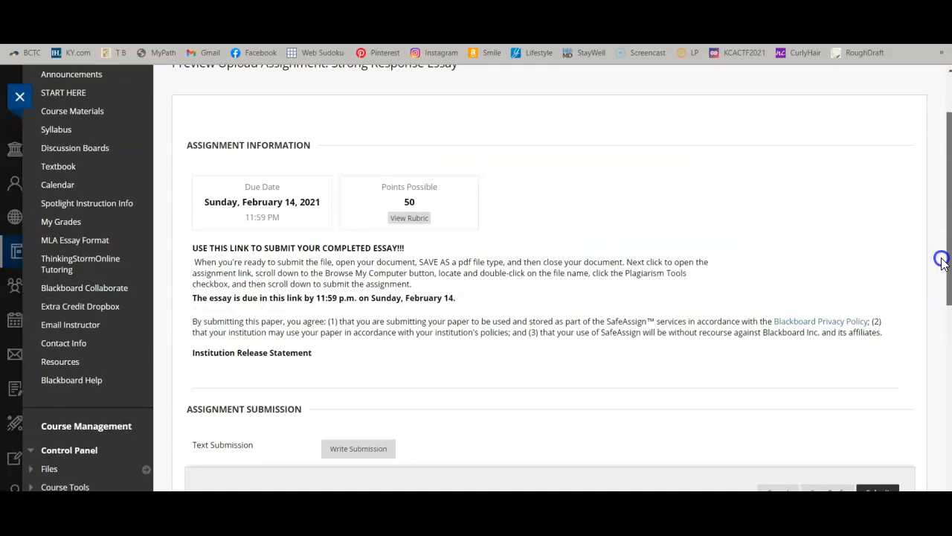
pyautogui.moveTo(942, 260); pyautogui.dragTo(943, 214)
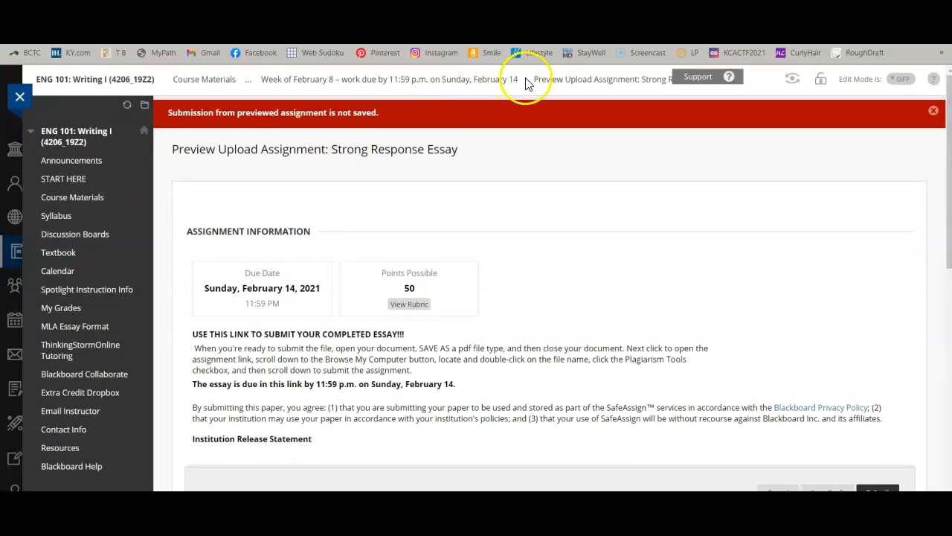
# Return to the Week of February 8 folder, reopen the Strong Response Essay assignment and look over its submission page
pyautogui.click(504, 78)
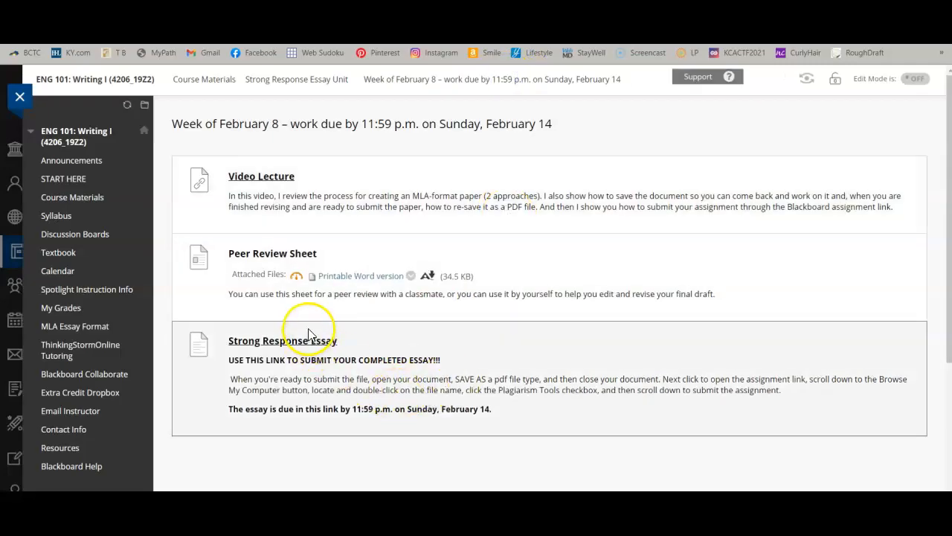
pyautogui.click(293, 339)
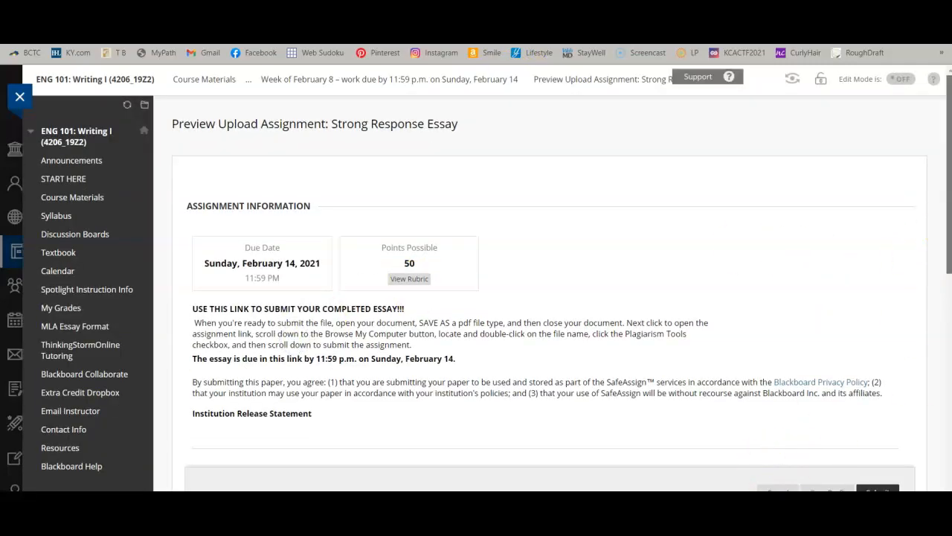
pyautogui.click(946, 370)
pyautogui.moveTo(945, 370); pyautogui.dragTo(943, 181)
pyautogui.moveTo(948, 224); pyautogui.dragTo(950, 170)
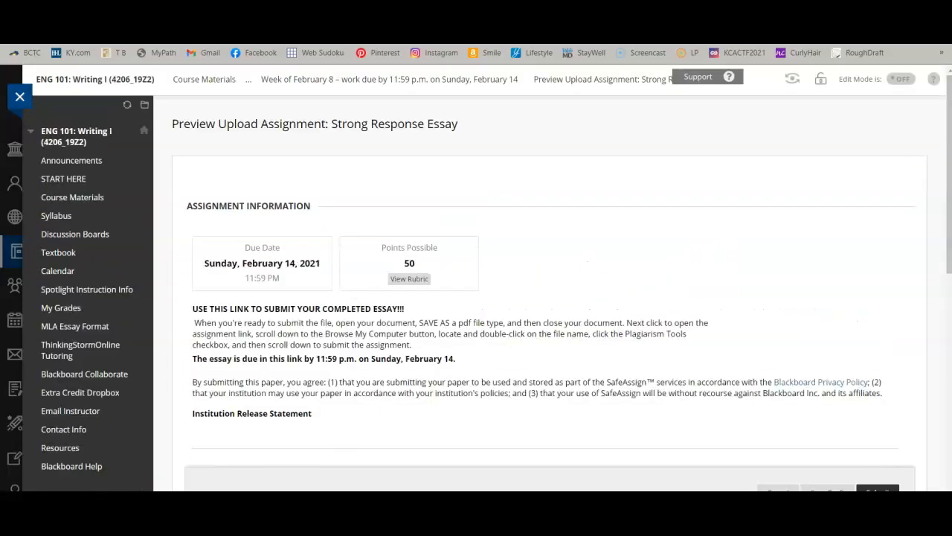